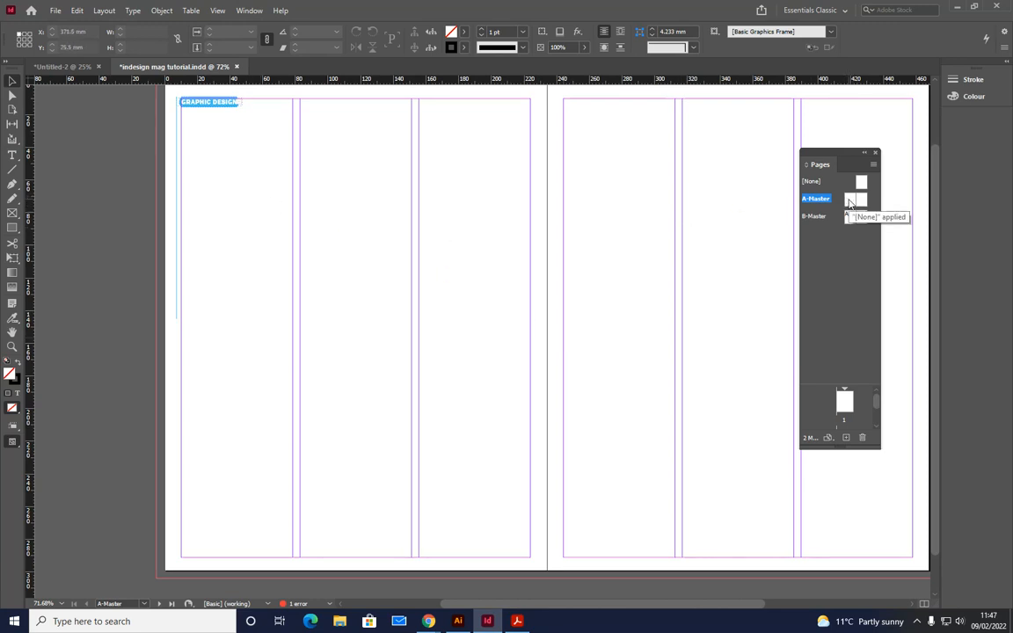
# Switch to Acrobat to review the reference magazine spread, and return to the InDesign document
pyautogui.moveTo(850, 203); pyautogui.dragTo(855, 217)
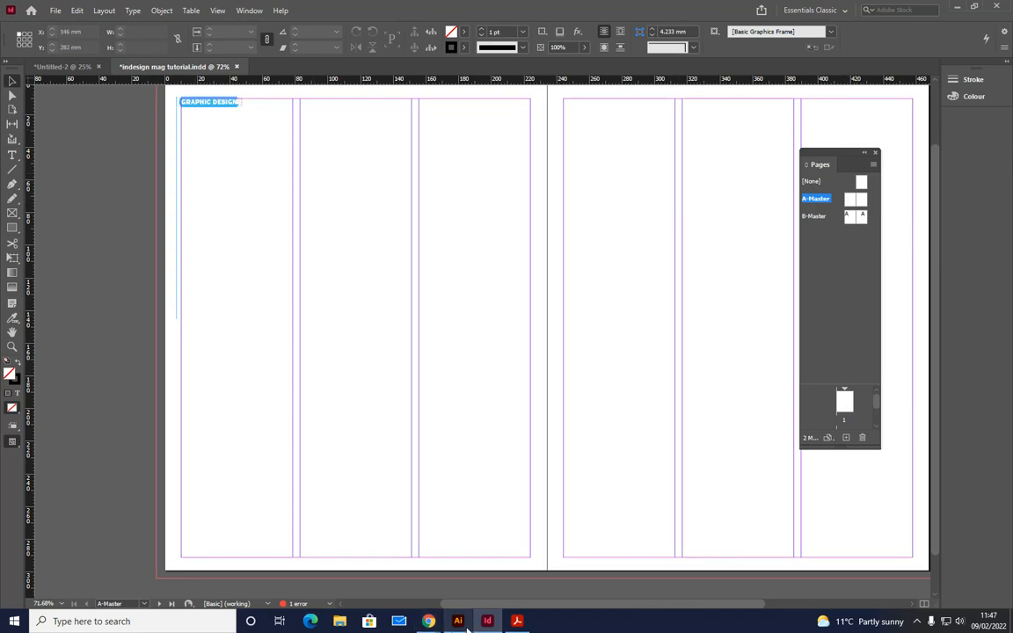
pyautogui.click(517, 621)
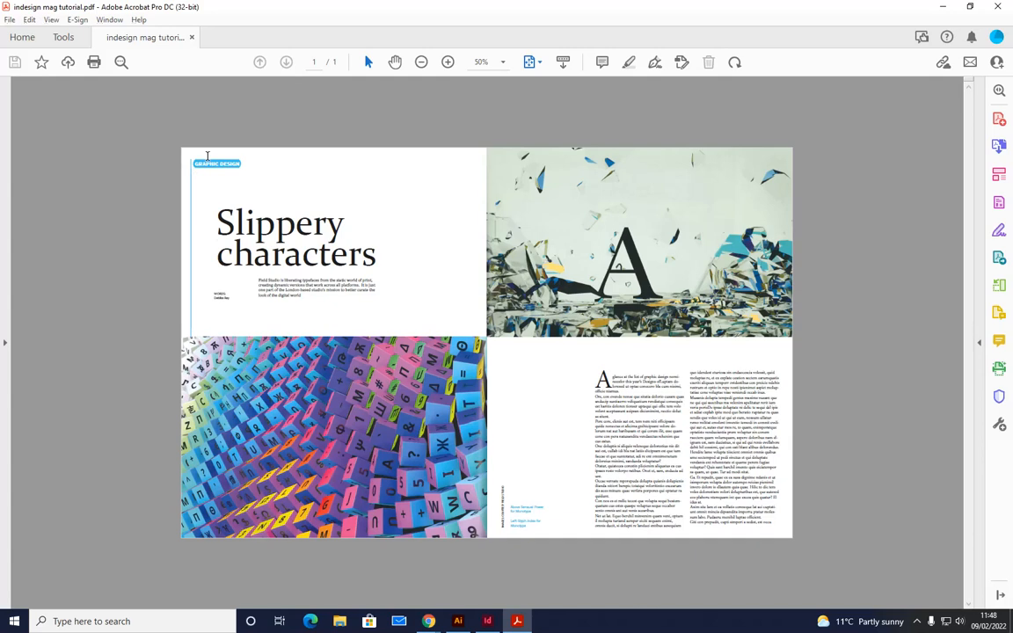
pyautogui.hotkey('alt', 'Tab')
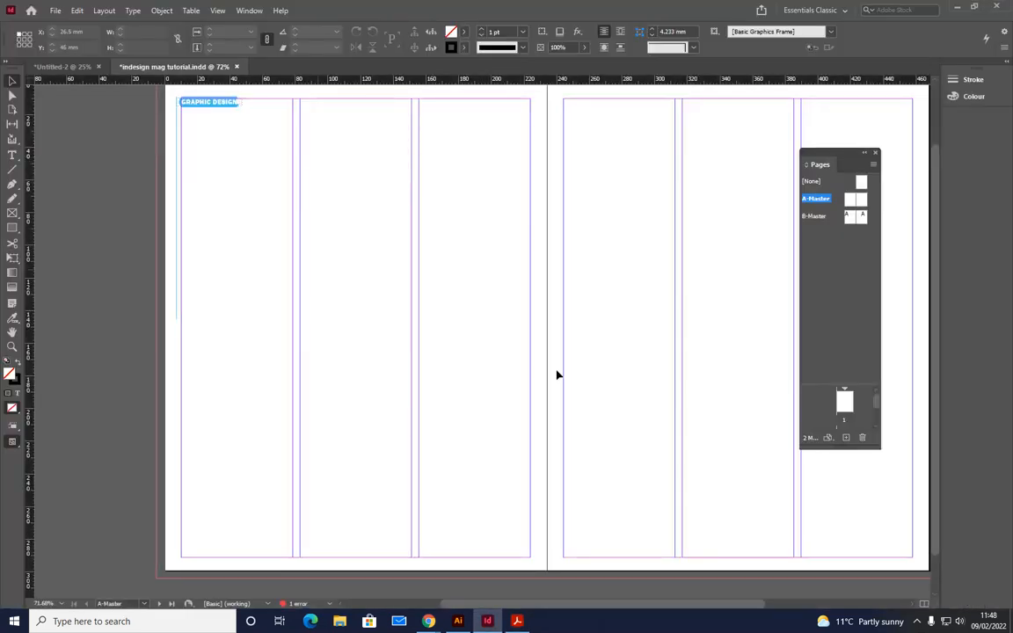
# Open the left page of A-Master and display it in preview mode without guides
pyautogui.doubleClick(850, 203)
pyautogui.click(806, 198)
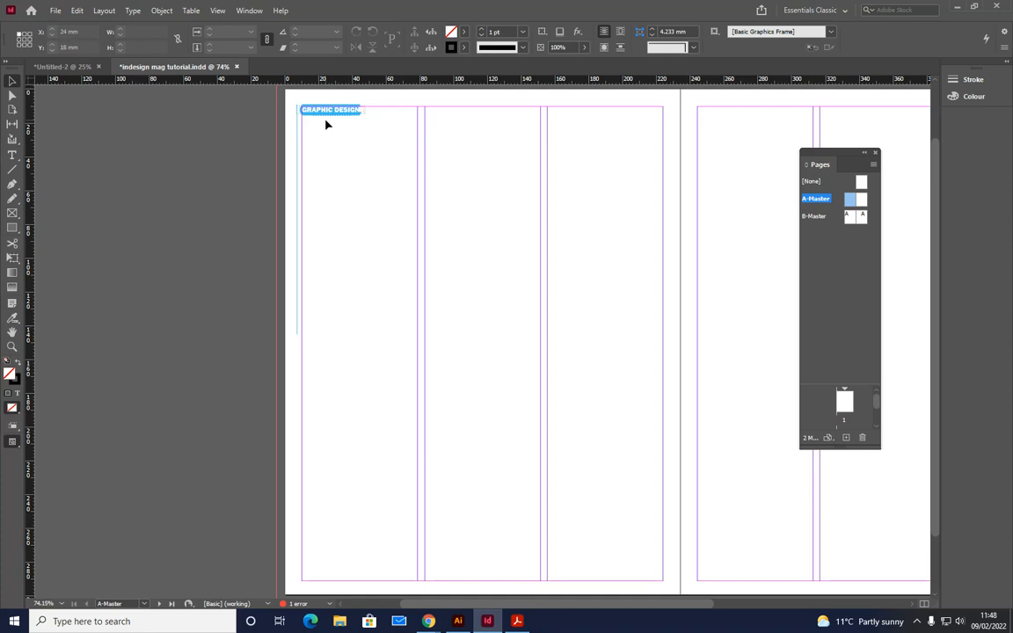
pyautogui.press('w')
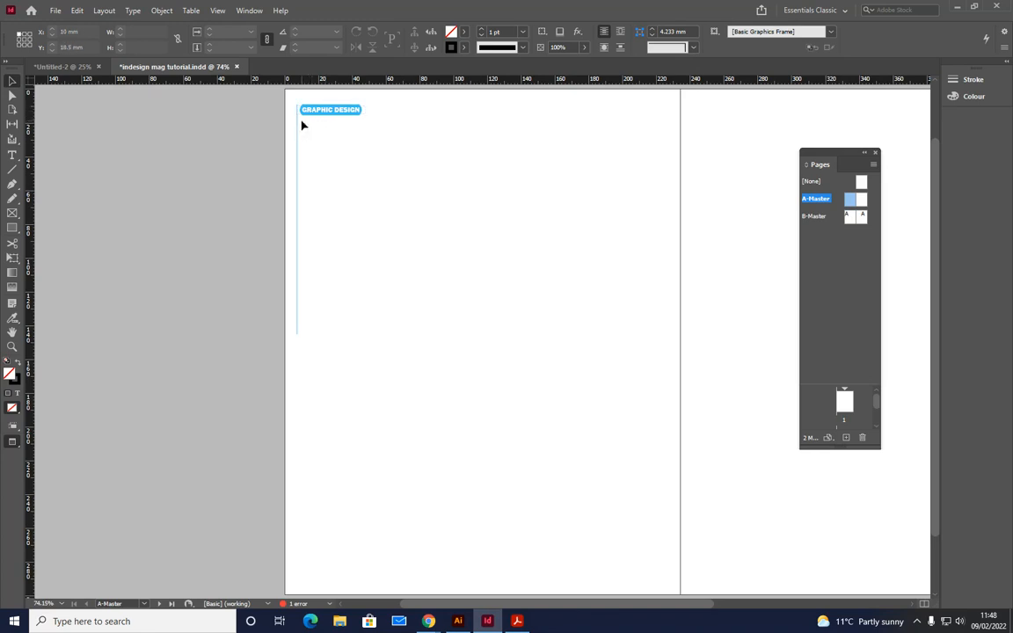
# Compare the GRAPHIC DESIGN tag in the Acrobat reference spread with the one on the InDesign master page
pyautogui.click(517, 621)
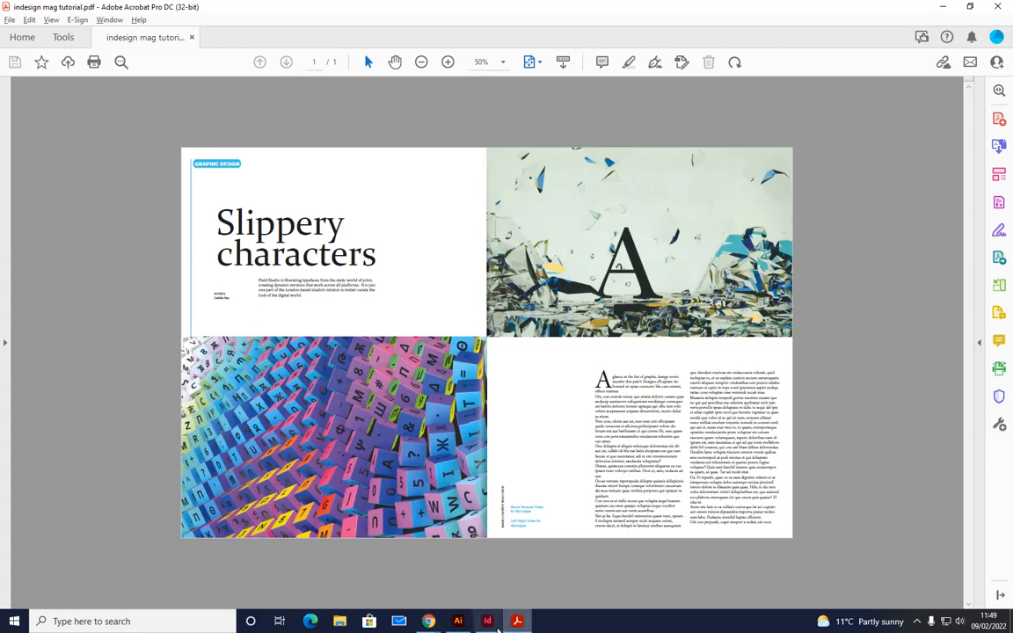
pyautogui.click(488, 622)
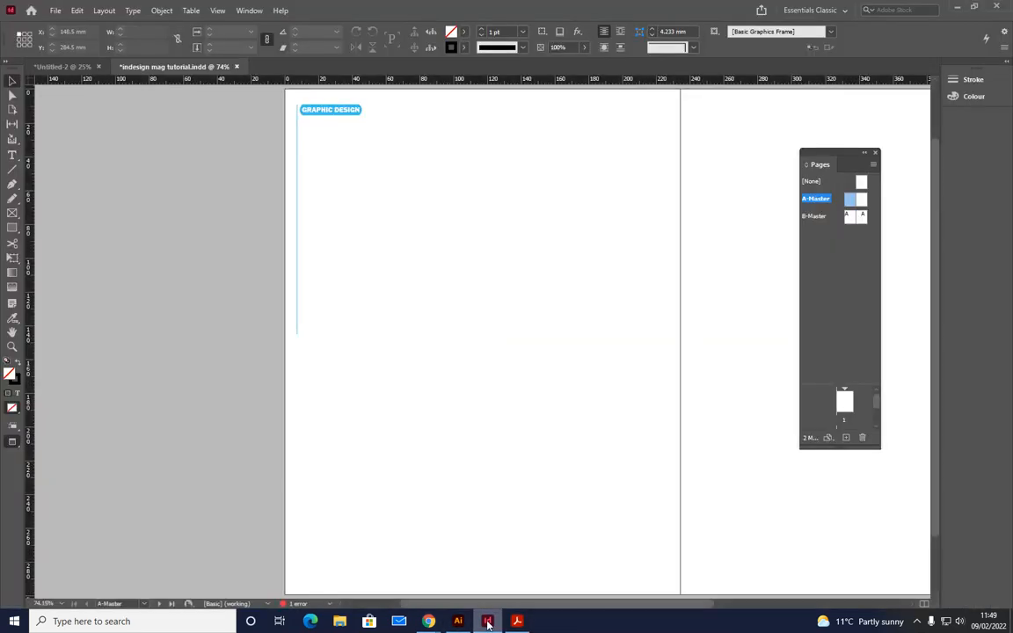
pyautogui.click(333, 118)
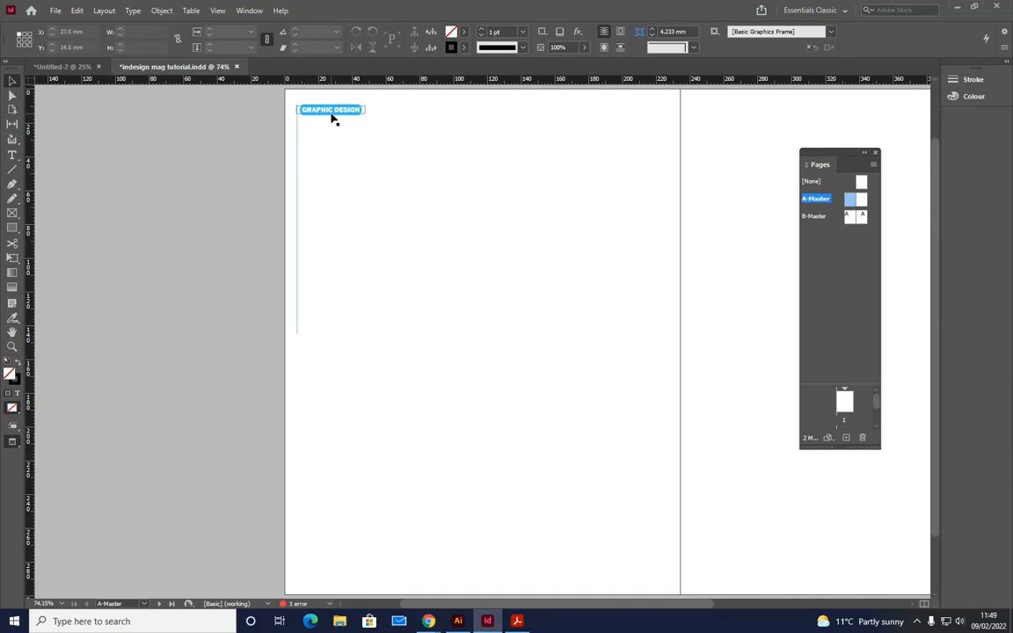
pyautogui.click(40, 151)
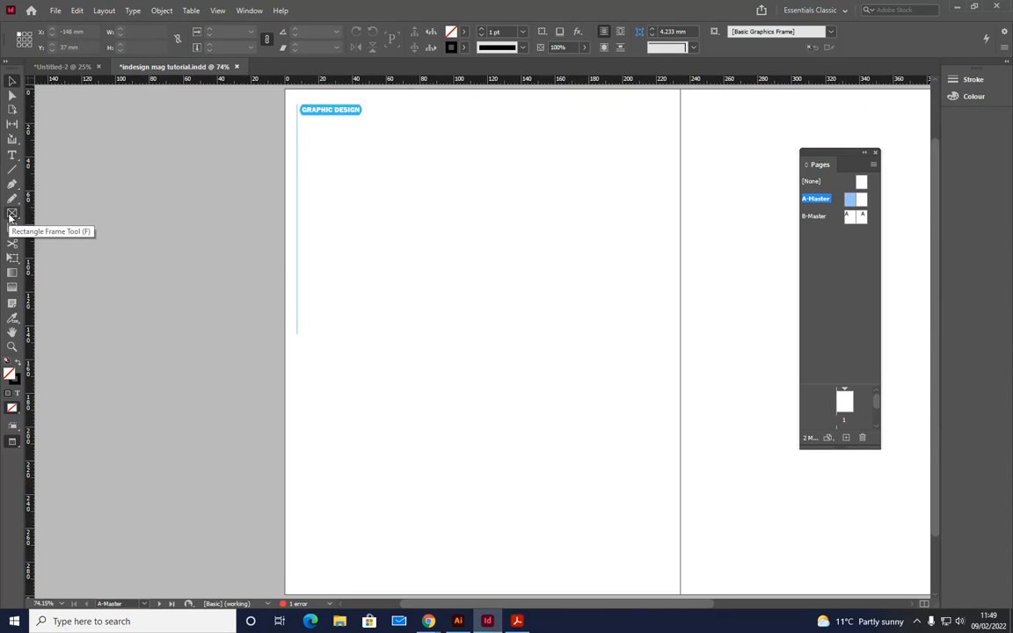
# Draw a rectangle frame about 77 mm by 25 mm on the pasteboard beside the left master page, with guides shown
pyautogui.click(12, 213)
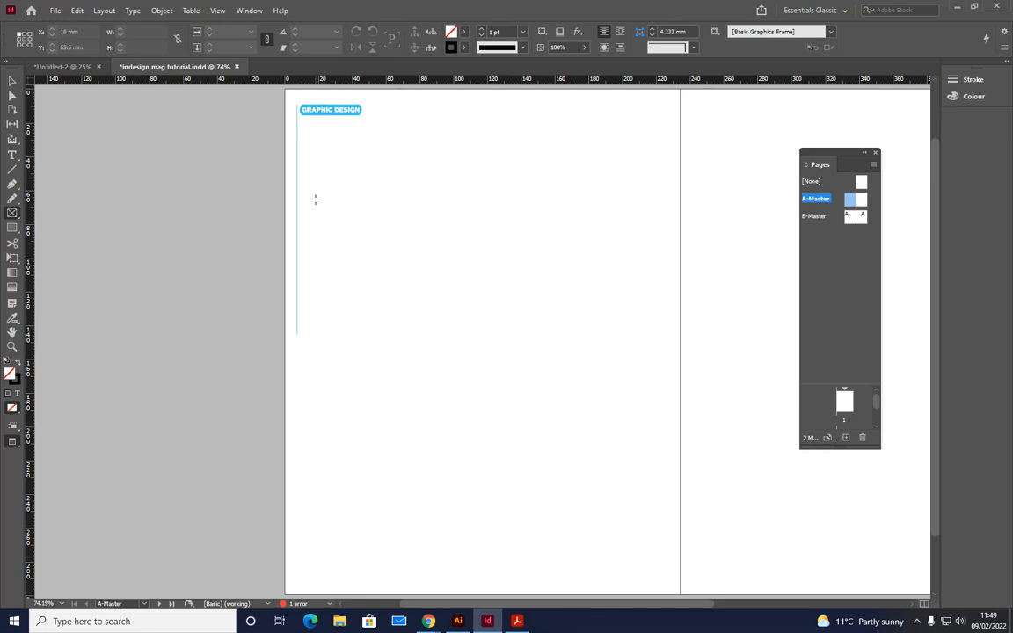
pyautogui.press('w')
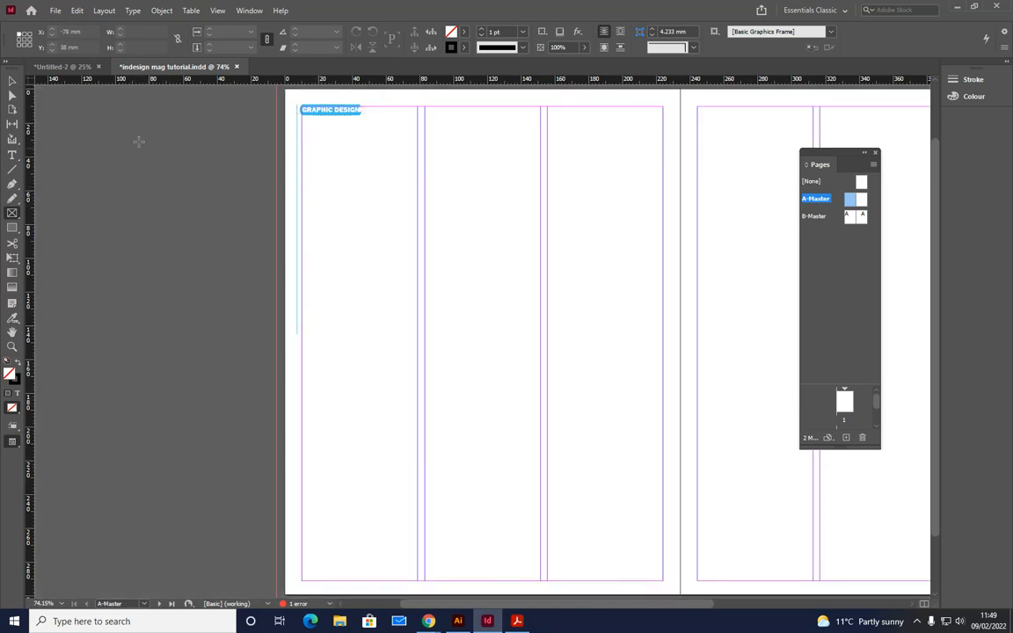
pyautogui.moveTo(113, 137); pyautogui.dragTo(243, 179)
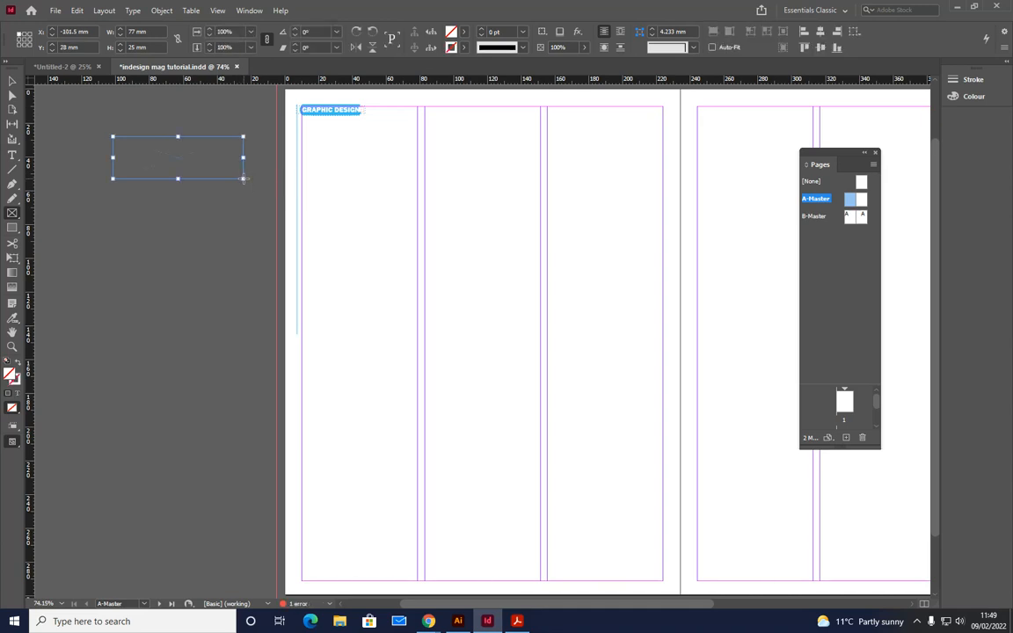
# Apply Rounded corners with a 10 mm size to all four corners of the rectangle frame
pyautogui.click(160, 10)
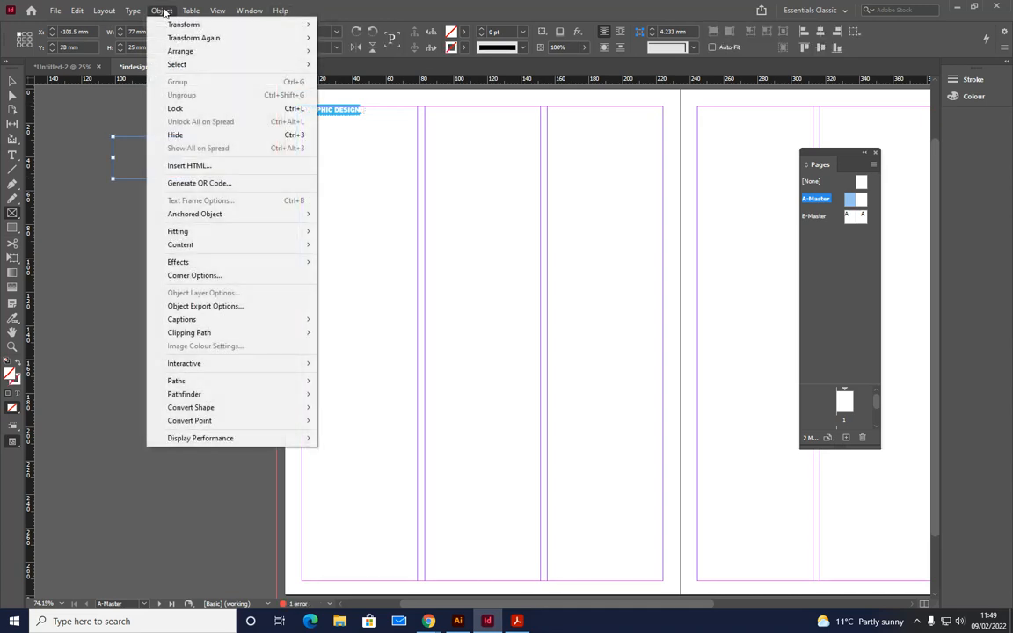
pyautogui.click(189, 275)
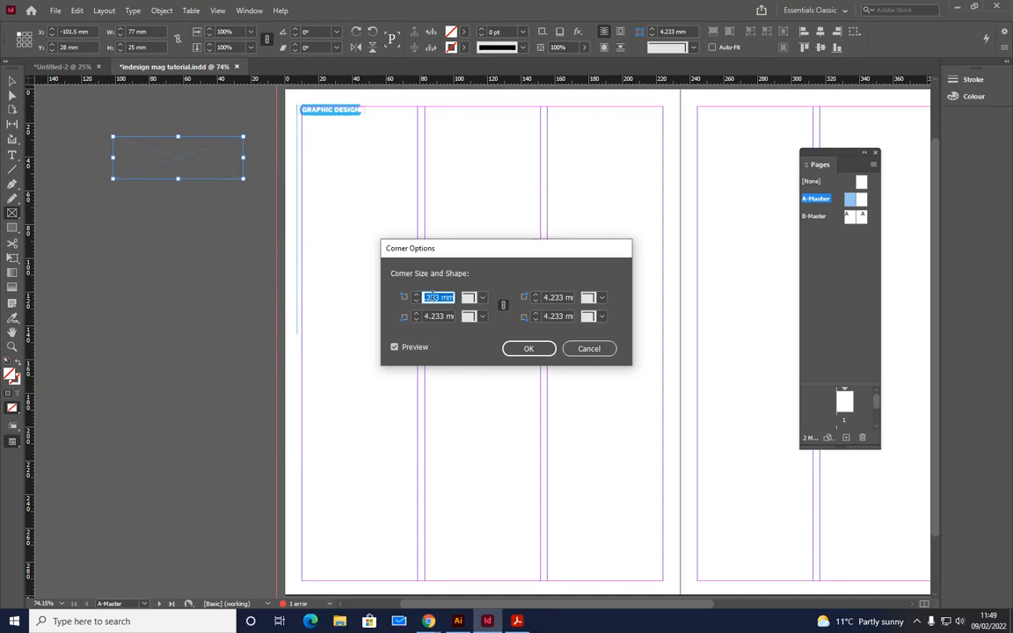
pyautogui.click(483, 298)
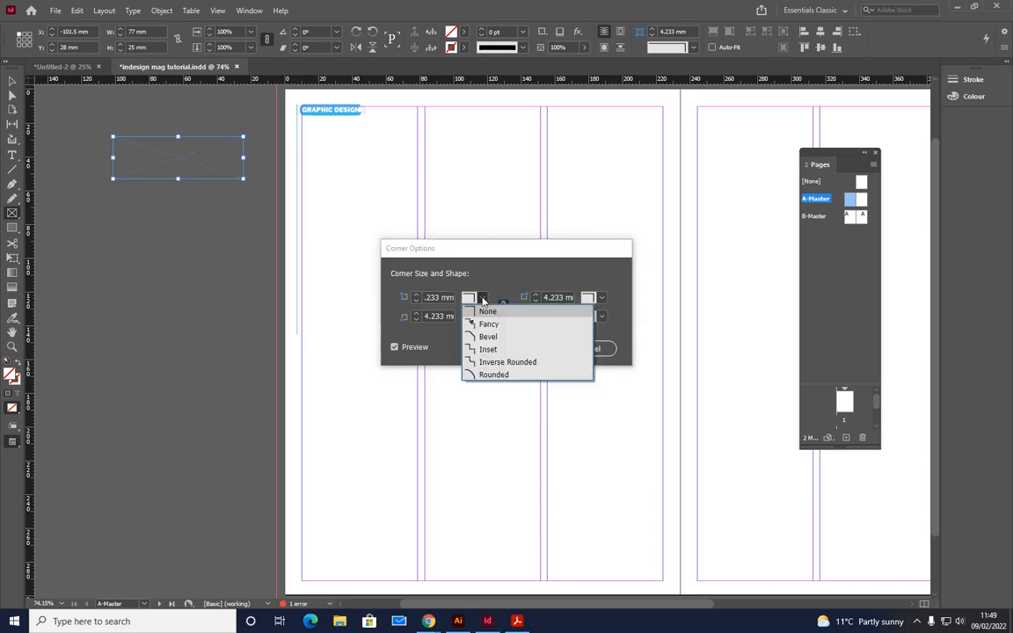
pyautogui.click(490, 375)
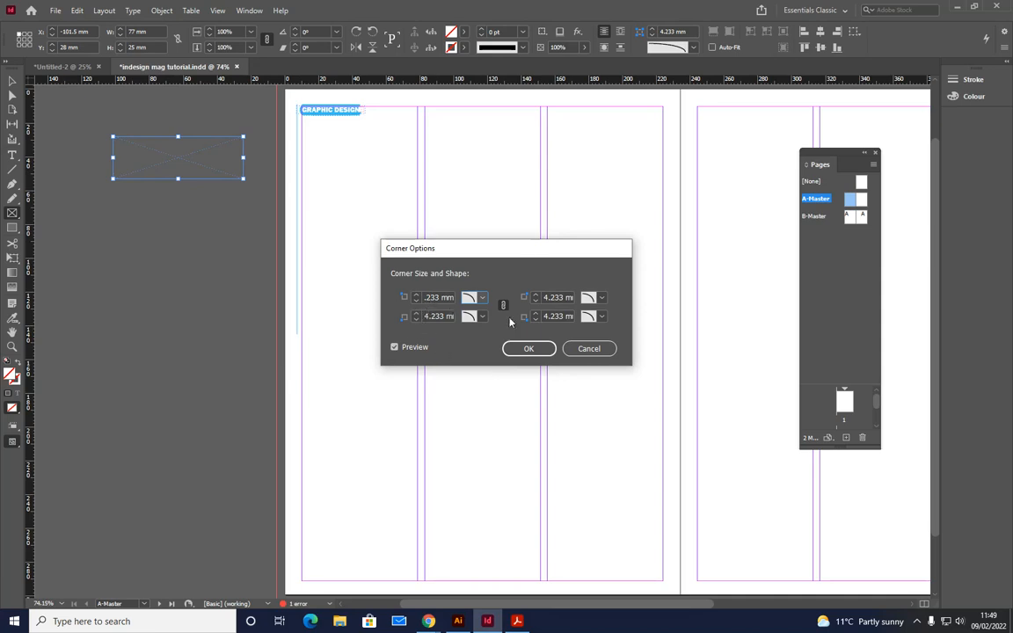
pyautogui.click(417, 295)
pyautogui.click(417, 295)
pyautogui.click(417, 295)
pyautogui.click(417, 295)
pyautogui.click(417, 295)
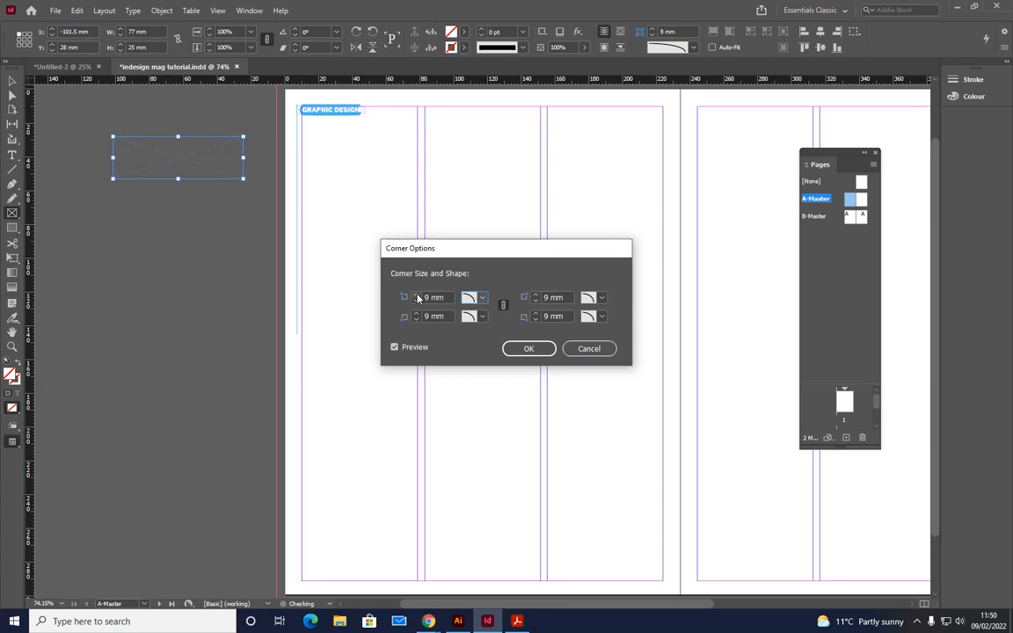
pyautogui.click(417, 296)
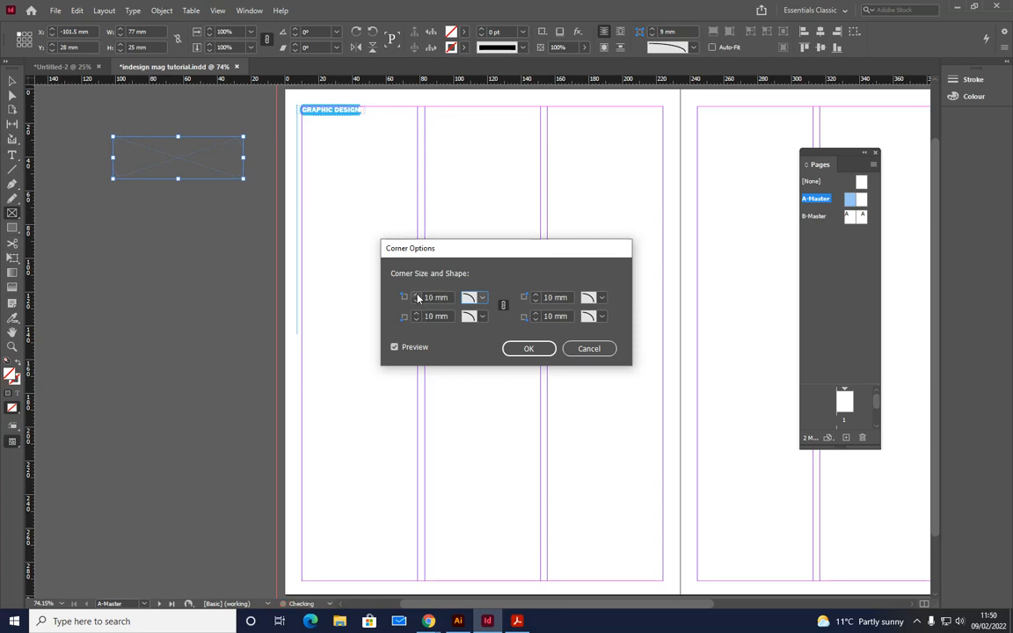
pyautogui.click(530, 349)
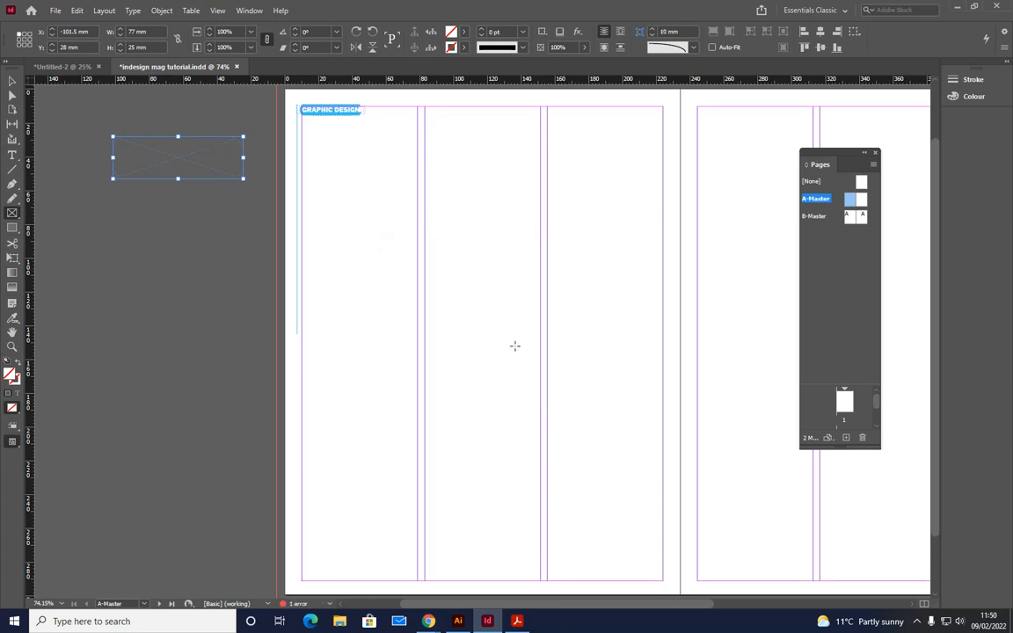
# Fill the rounded frame with the bright cyan colour 00fffb
pyautogui.click(13, 81)
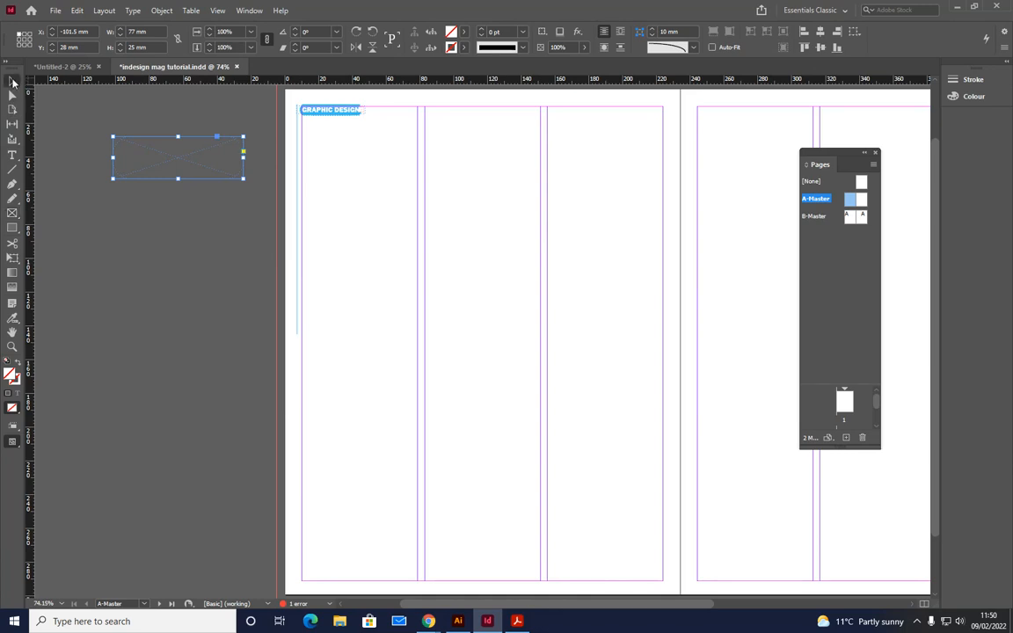
pyautogui.click(111, 228)
pyautogui.click(176, 180)
pyautogui.doubleClick(11, 374)
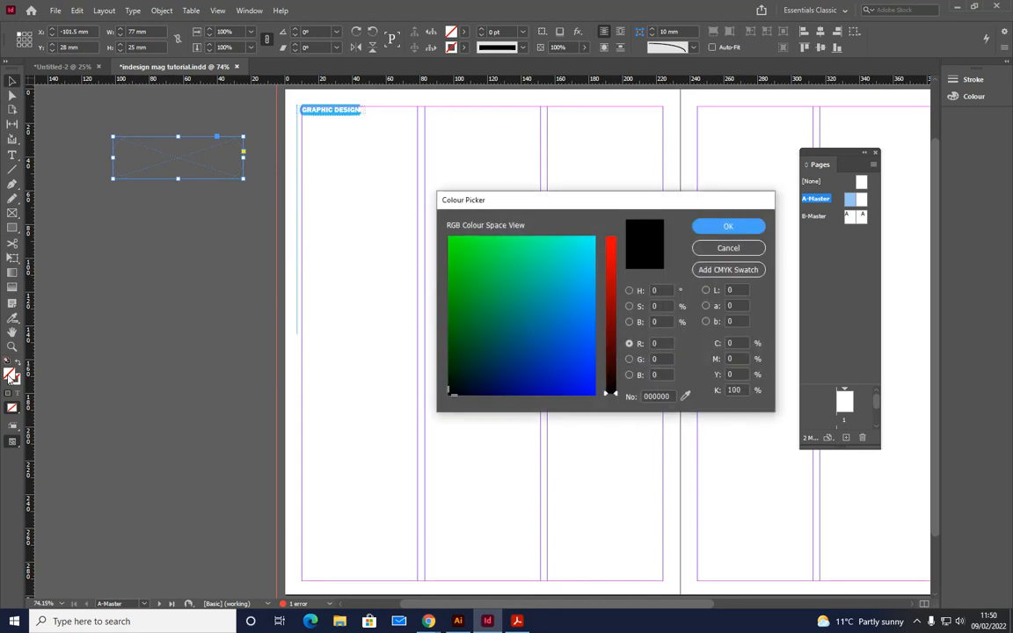
pyautogui.click(590, 239)
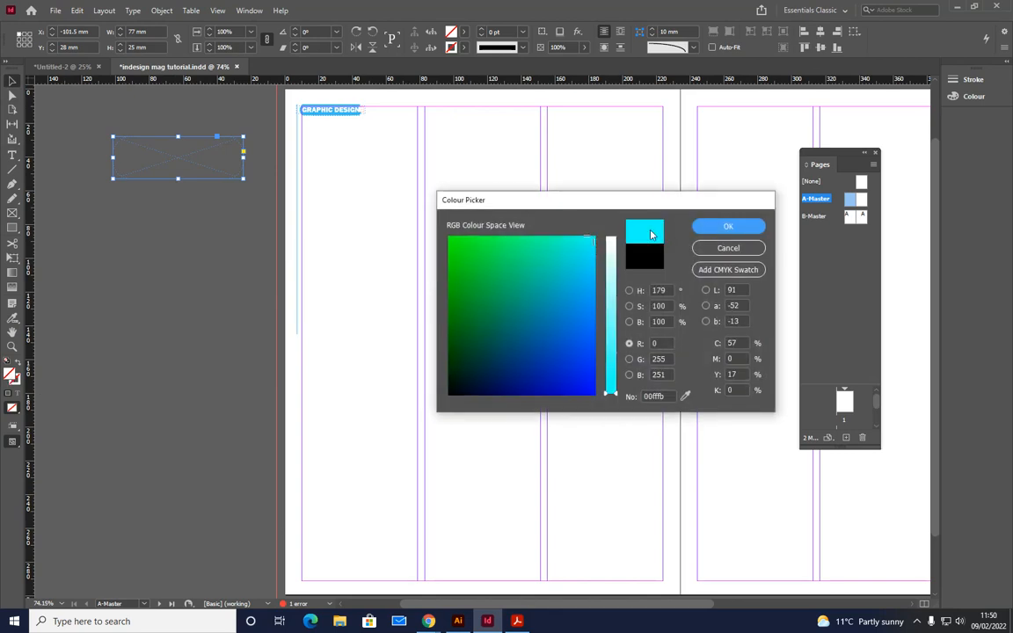
pyautogui.click(723, 226)
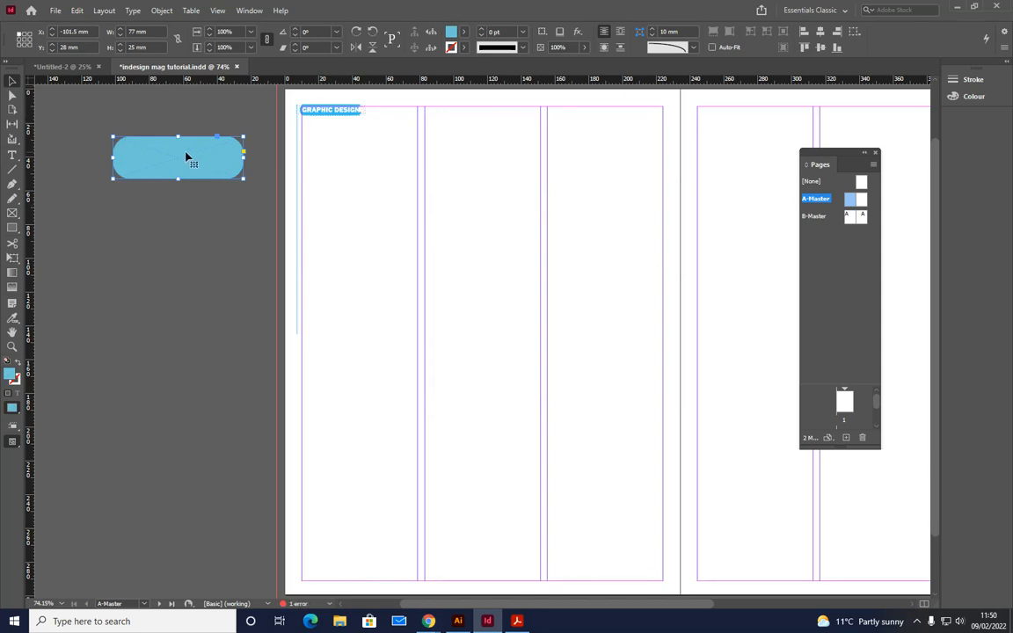
# Move the rounded frame onto the master page below the GRAPHIC DESIGN tag and set its fill to the deeper blue 05c6d6
pyautogui.moveTo(189, 156); pyautogui.dragTo(379, 183)
pyautogui.press('w')
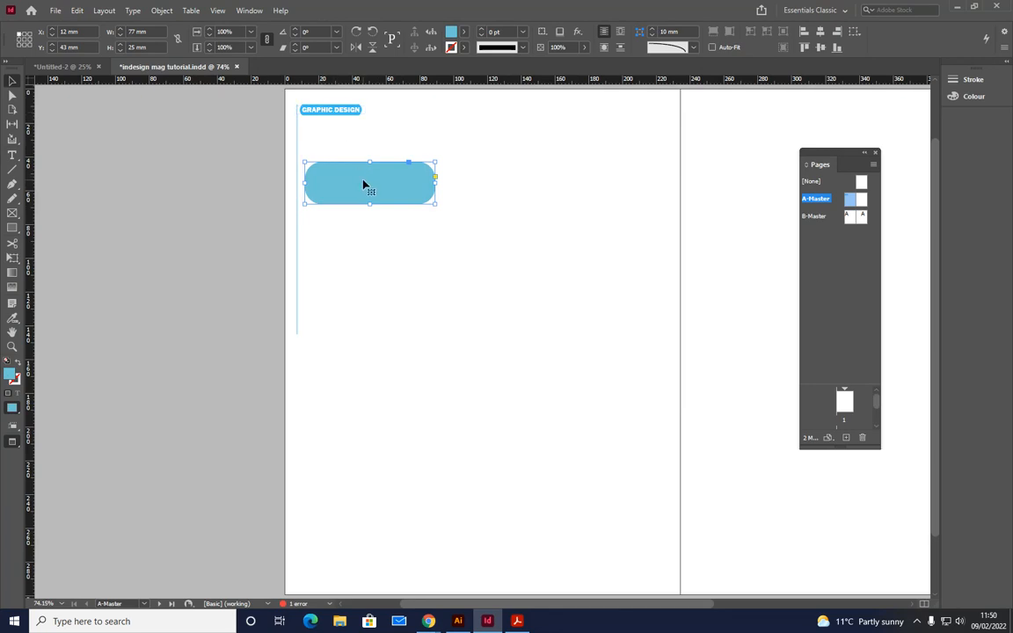
pyautogui.doubleClick(452, 34)
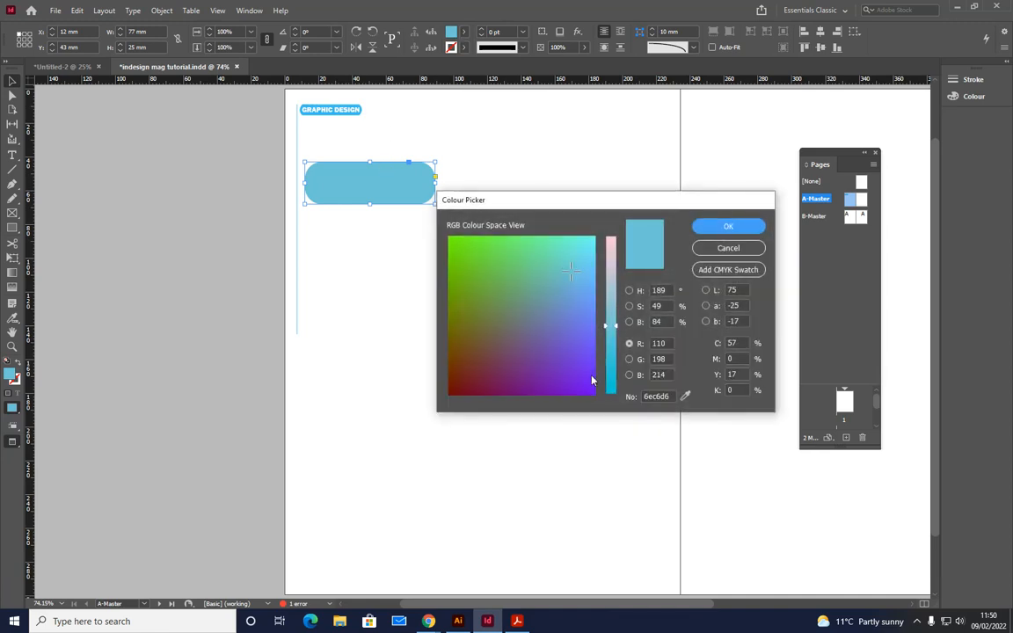
pyautogui.click(613, 354)
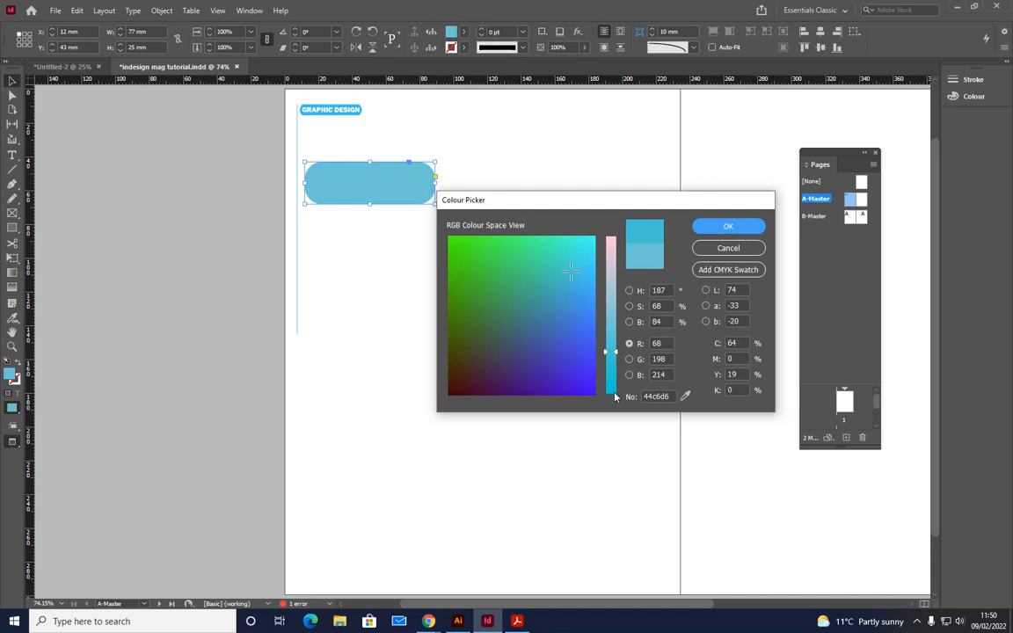
pyautogui.moveTo(615, 398); pyautogui.dragTo(615, 396)
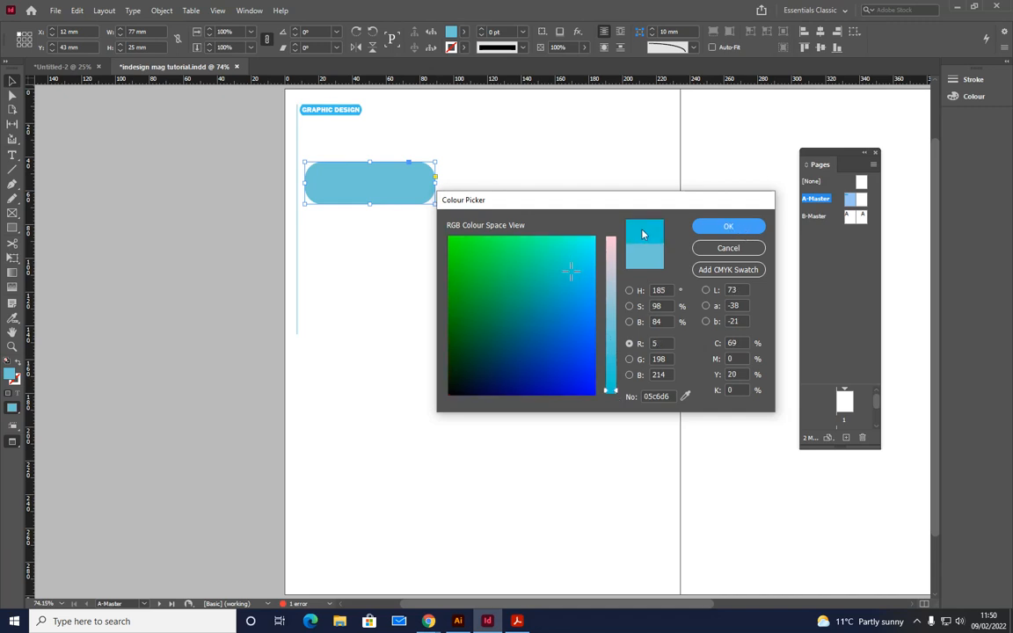
pyautogui.click(726, 227)
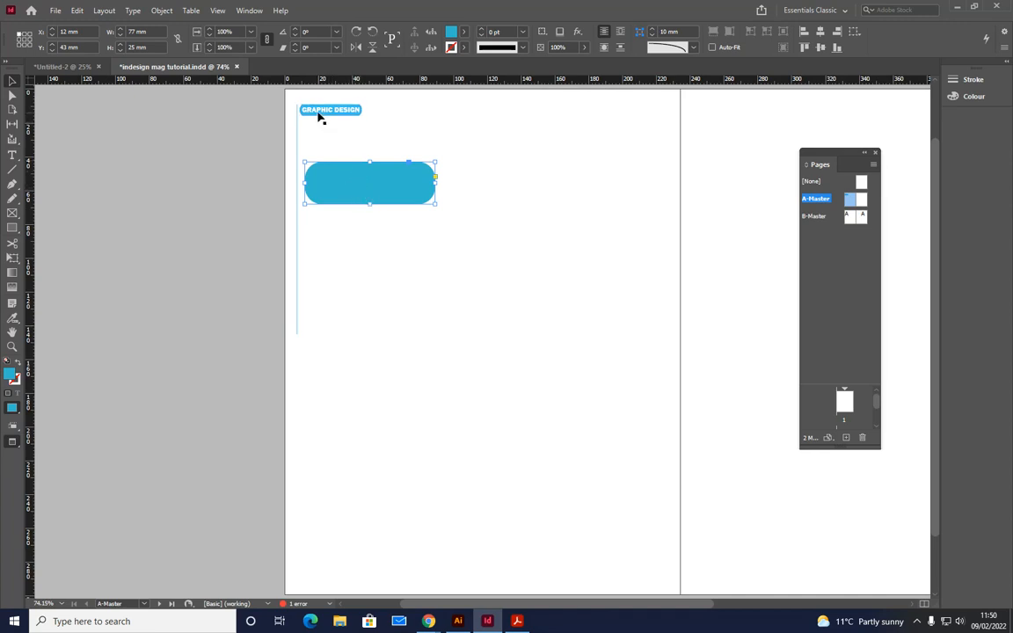
# Check the tag in the Acrobat reference spread and enter the text GRAPHIC DESIGN inside the blue rounded frame in InDesign
pyautogui.hotkey('alt', 'Tab')
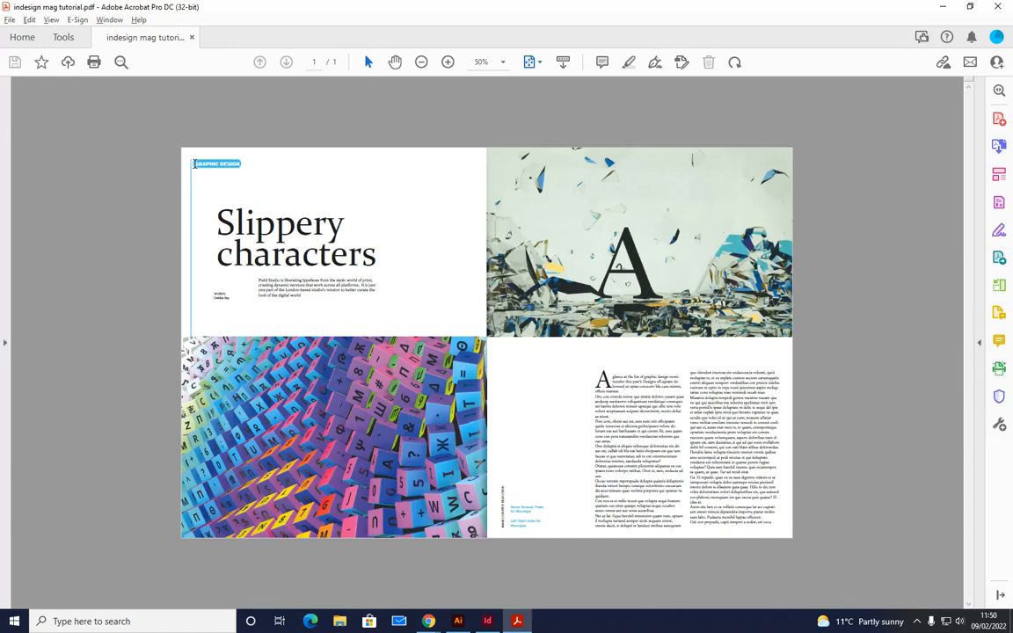
pyautogui.hotkey('alt', 'Tab')
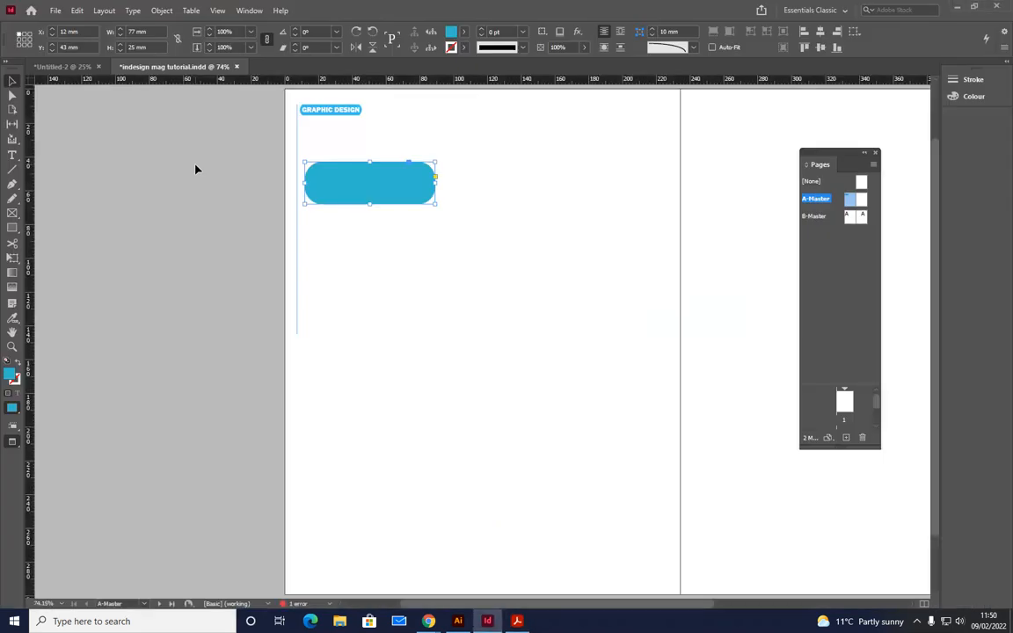
pyautogui.click(11, 155)
pyautogui.click(332, 185)
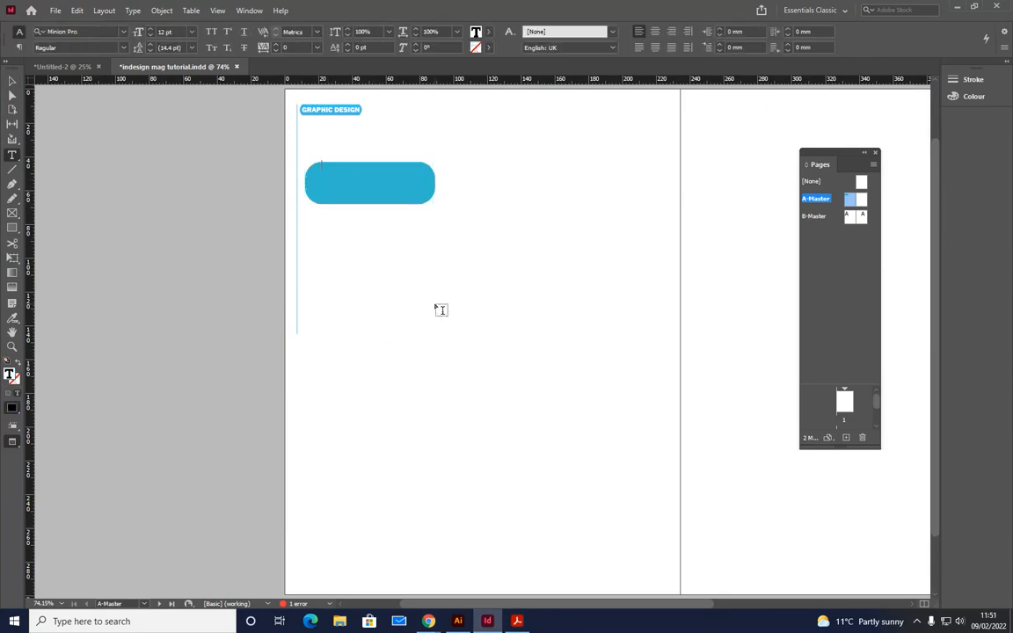
pyautogui.write('GRAPHIC DESIGN')
# Set the rounded frame's vertical justification to Centre with Preview on, and centre the GRAPHIC DESIGN text horizontally
pyautogui.doubleClick(338, 166)
pyautogui.click(338, 166)
pyautogui.doubleClick(338, 166)
pyautogui.tripleClick(338, 165)
pyautogui.click(160, 10)
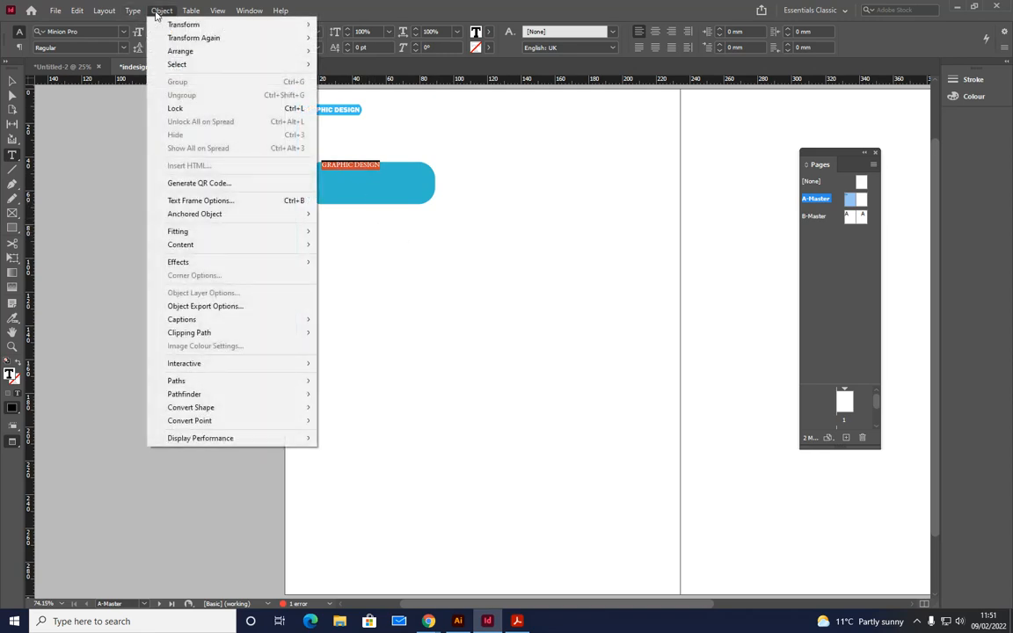
pyautogui.click(187, 201)
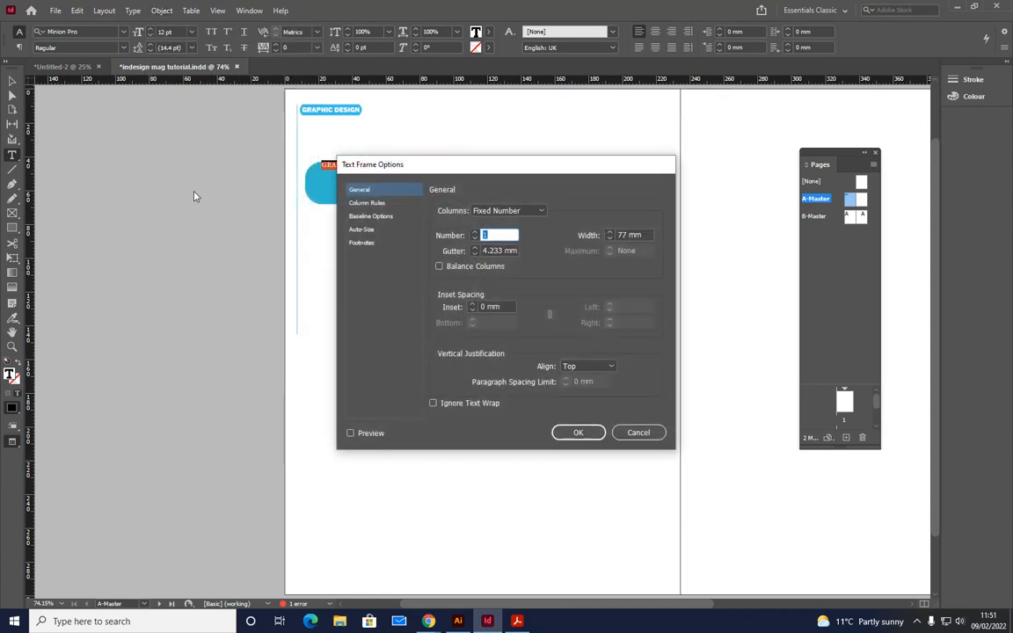
pyautogui.click(581, 366)
pyautogui.click(581, 393)
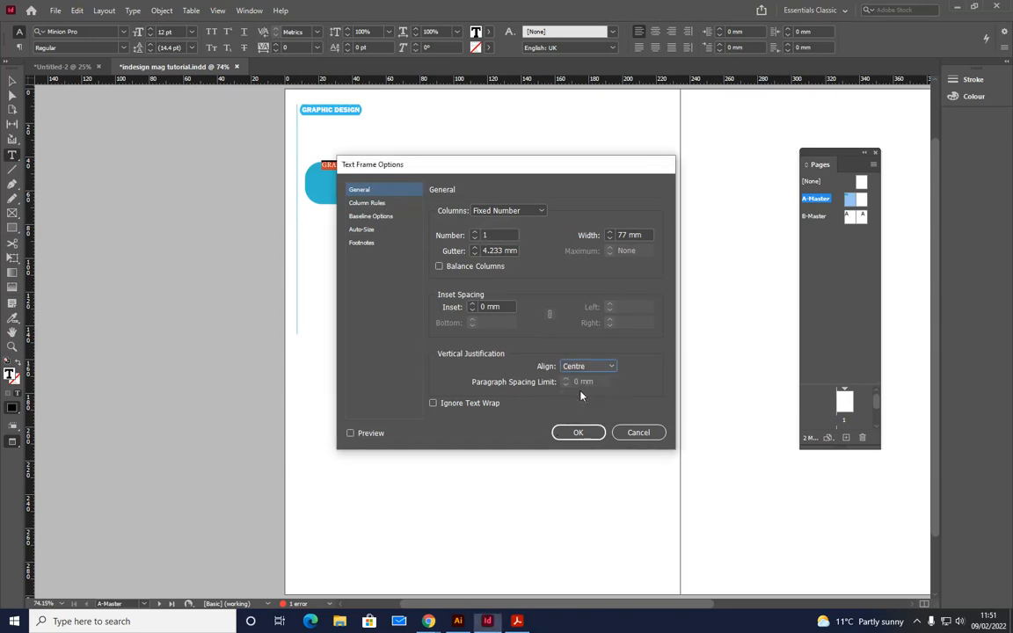
pyautogui.click(351, 433)
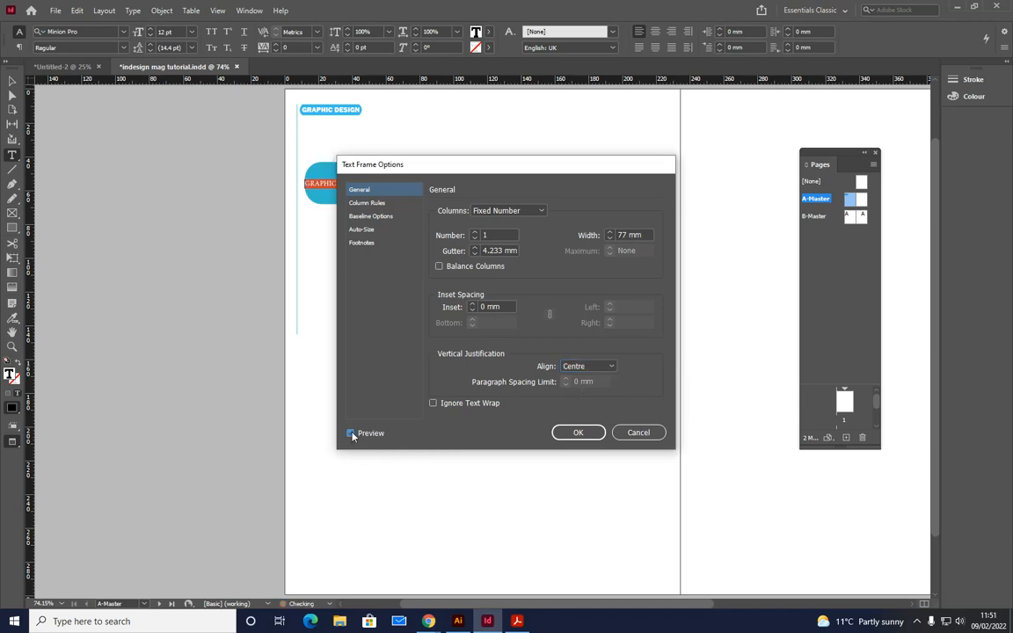
pyautogui.moveTo(461, 163); pyautogui.dragTo(590, 144)
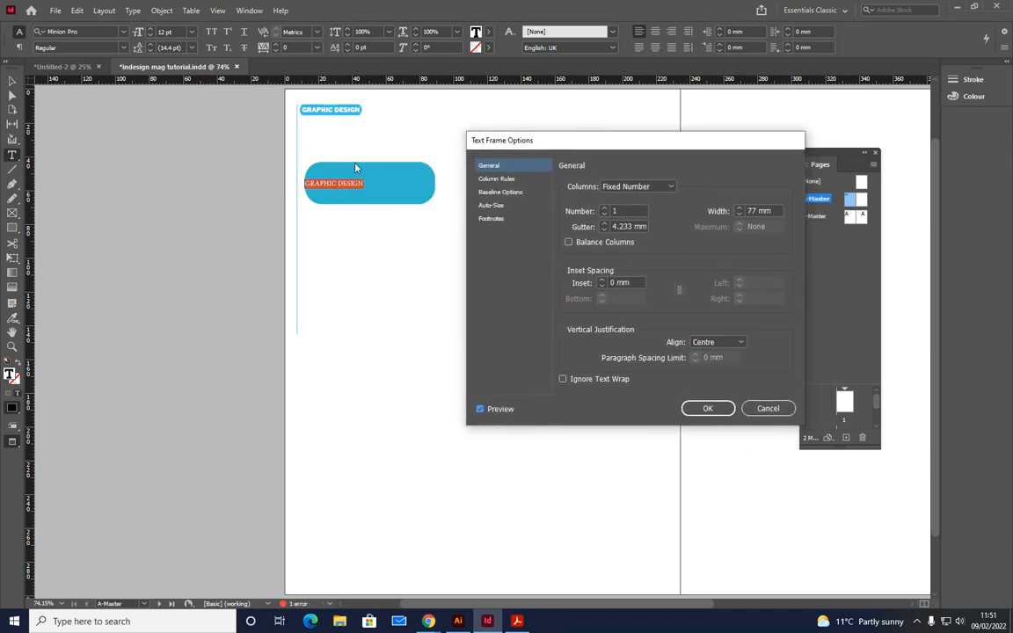
pyautogui.click(707, 409)
pyautogui.click(656, 33)
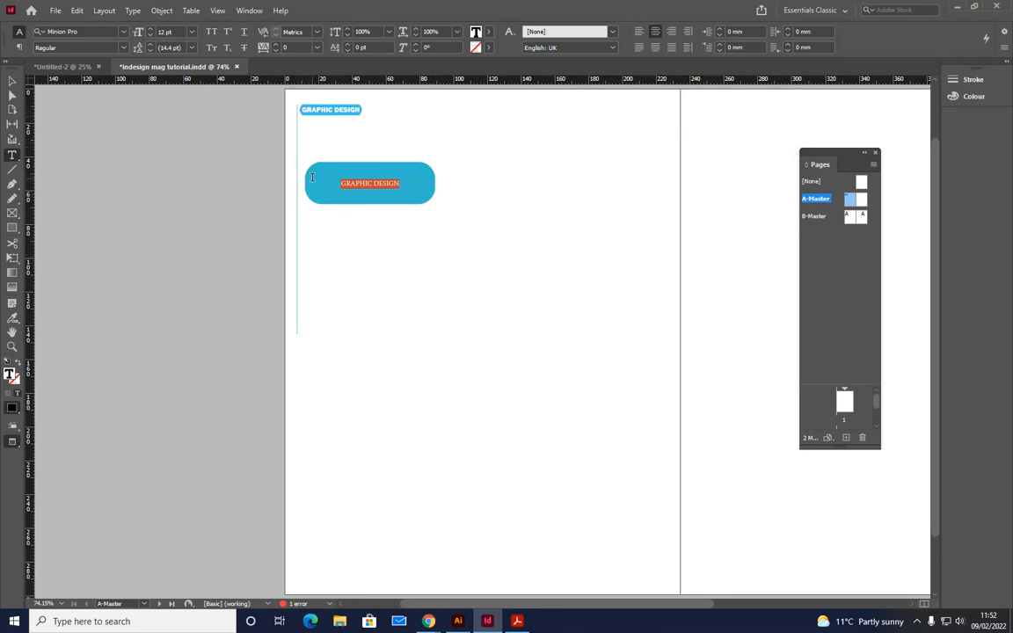
# Resize the rounded text frame to about 40.5 × 8 mm and place it just below the original GRAPHIC DESIGN tag
pyautogui.click(12, 80)
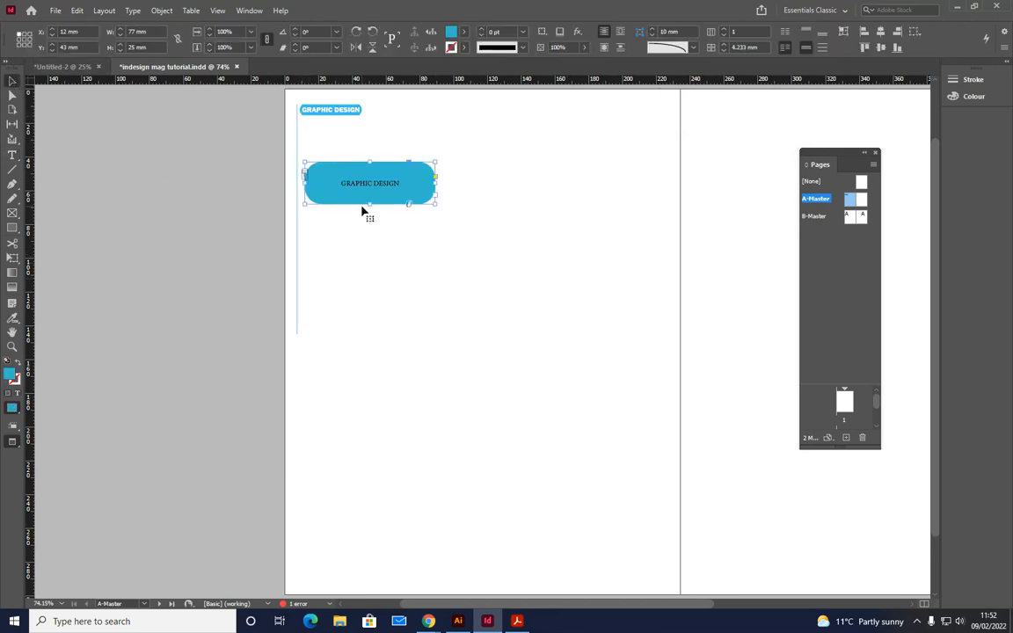
pyautogui.moveTo(370, 203); pyautogui.dragTo(371, 167)
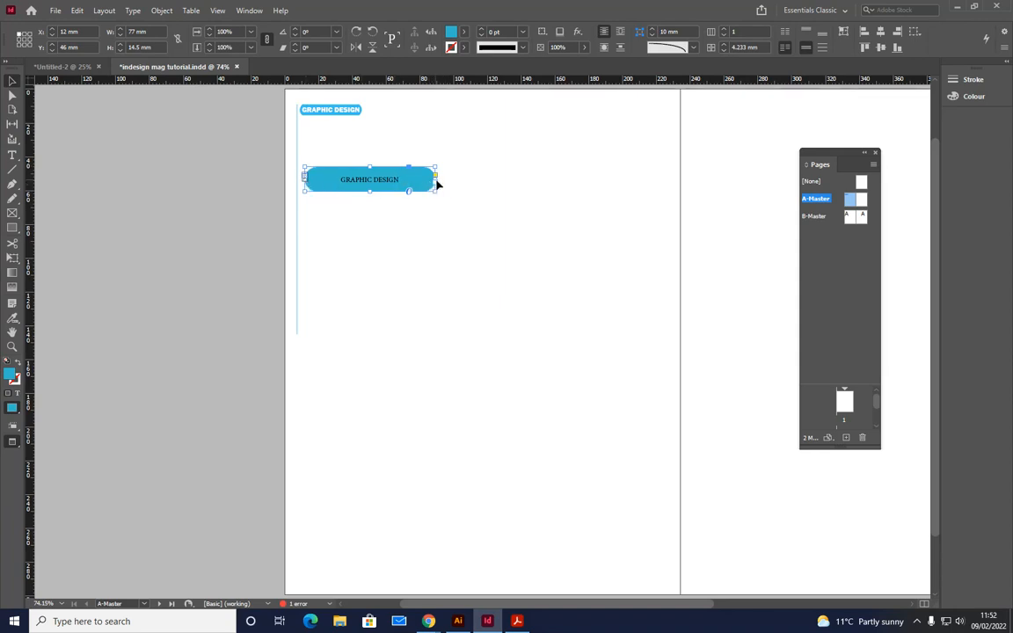
pyautogui.moveTo(434, 186); pyautogui.dragTo(431, 136)
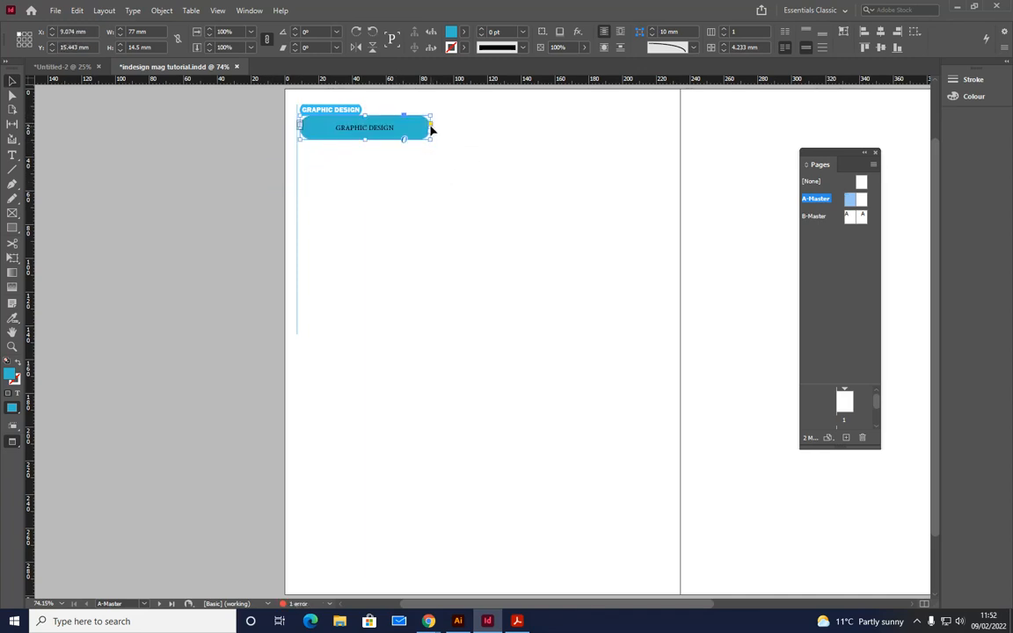
pyautogui.moveTo(431, 128); pyautogui.dragTo(344, 150)
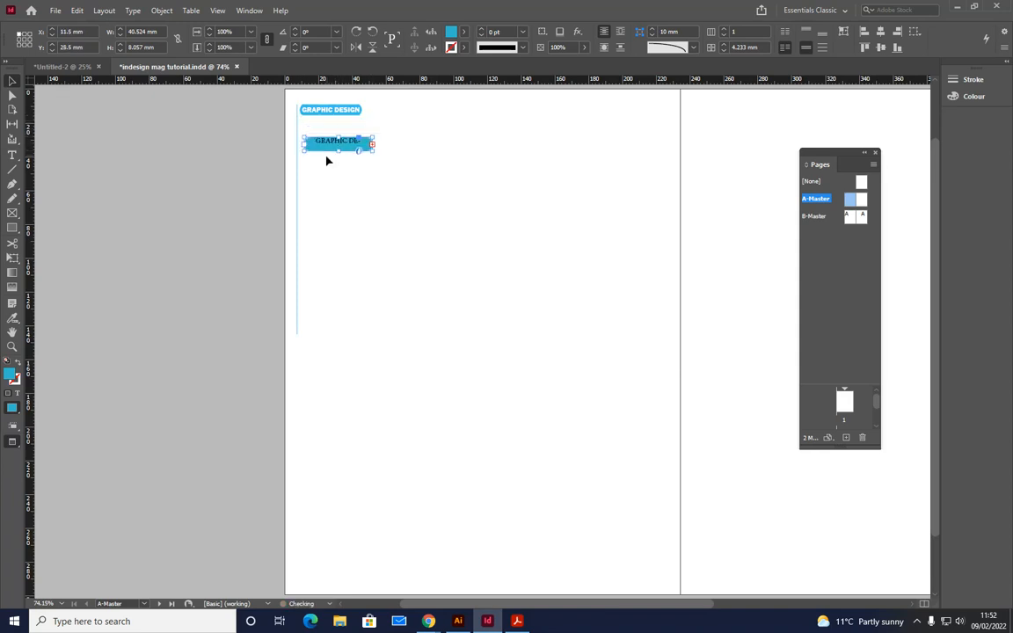
# Apply the Berlin Sans FB font to the visible letters of the lower tag's text
pyautogui.doubleClick(353, 149)
pyautogui.hotkey('ctrl', 'a')
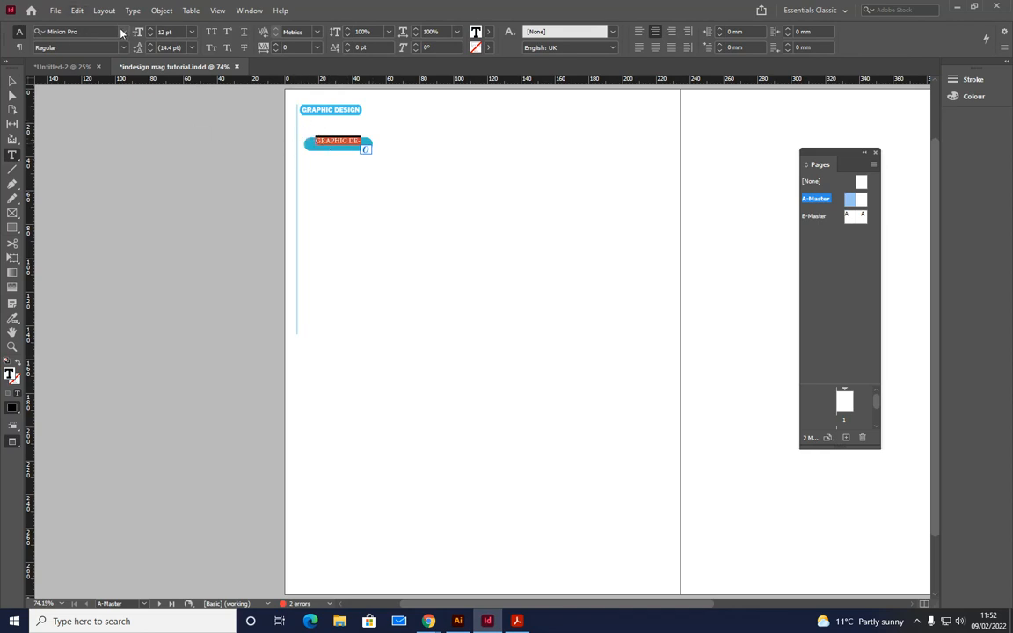
pyautogui.click(122, 33)
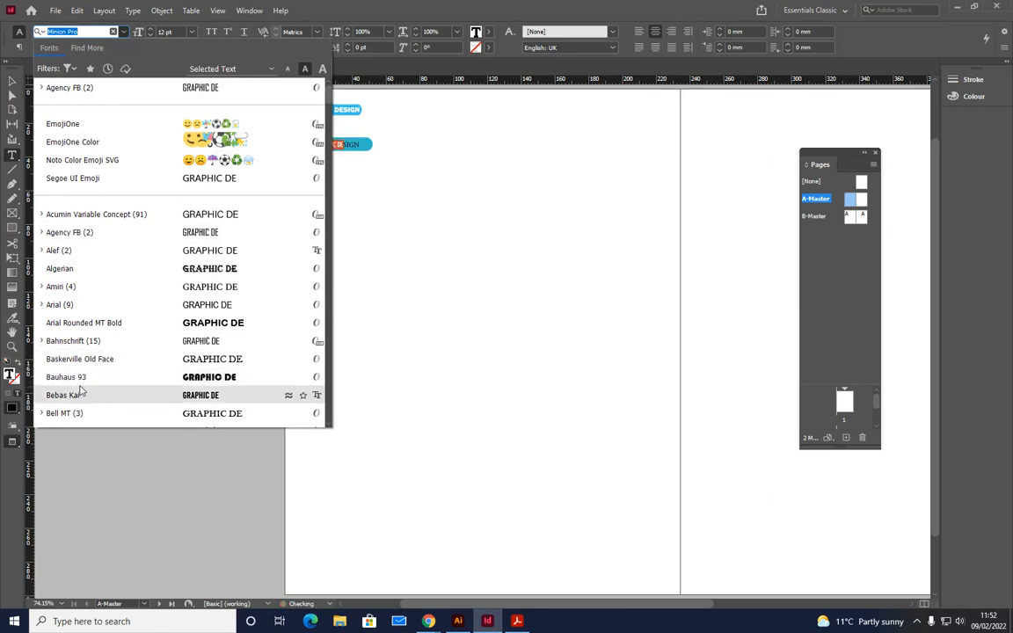
pyautogui.scroll(-3, 85, 381)
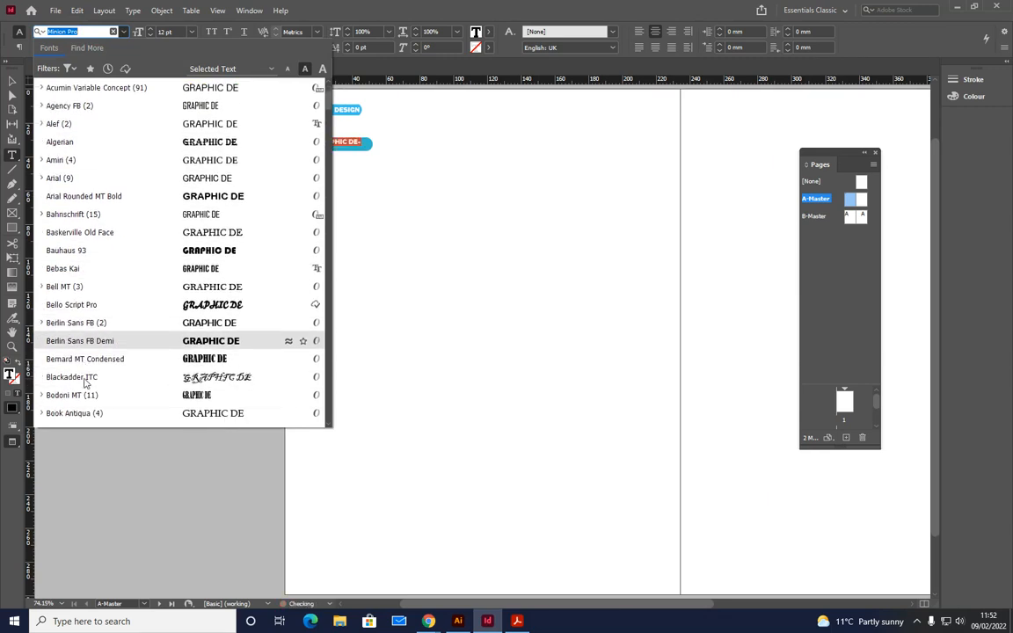
pyautogui.click(82, 324)
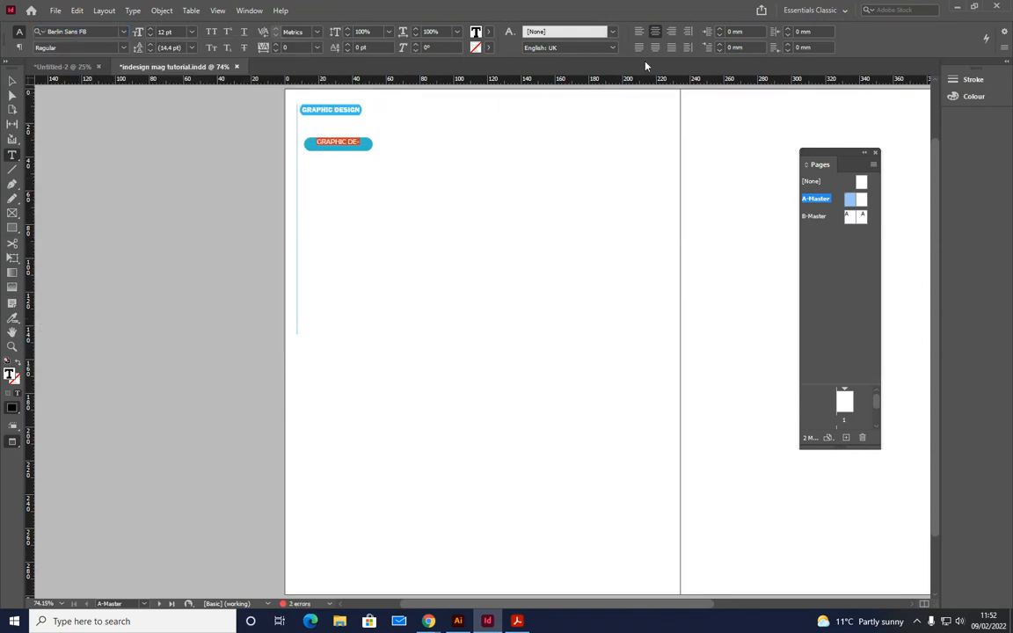
# Set the visible letters of the lower tag to the Bold style at 10 pt
pyautogui.hotkey('ctrl', 'b')
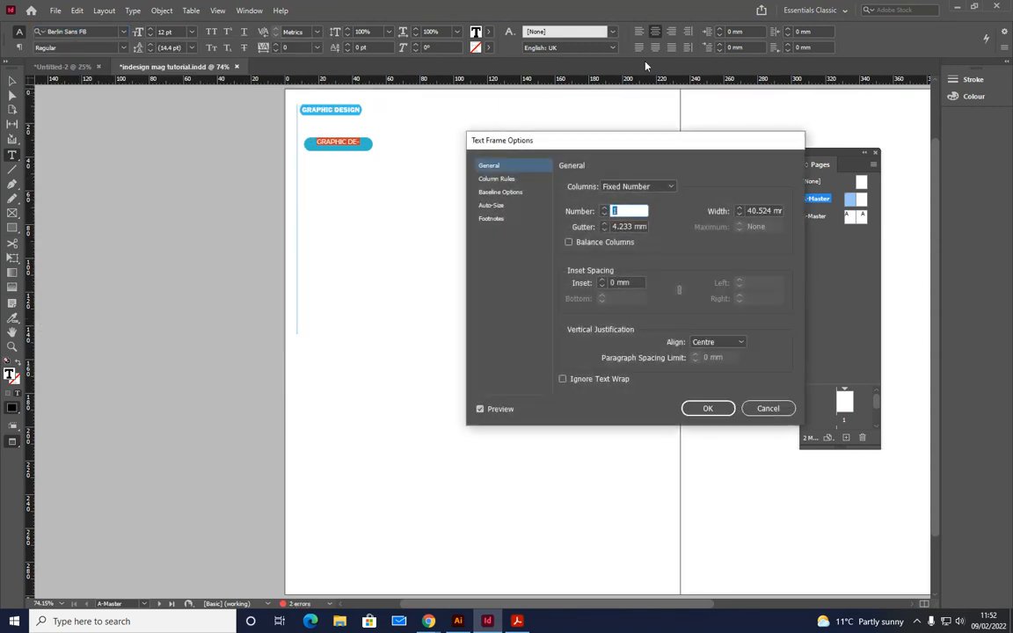
pyautogui.click(760, 410)
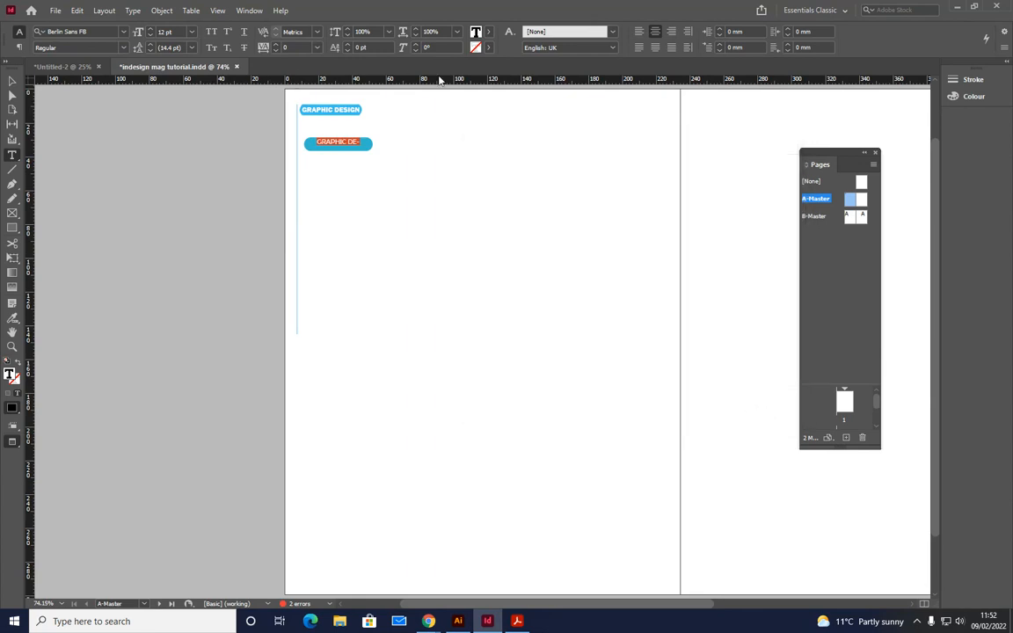
pyautogui.click(122, 48)
pyautogui.click(63, 77)
pyautogui.hotkey('ctrl', 'shift', 'b')
pyautogui.click(150, 35)
pyautogui.click(150, 35)
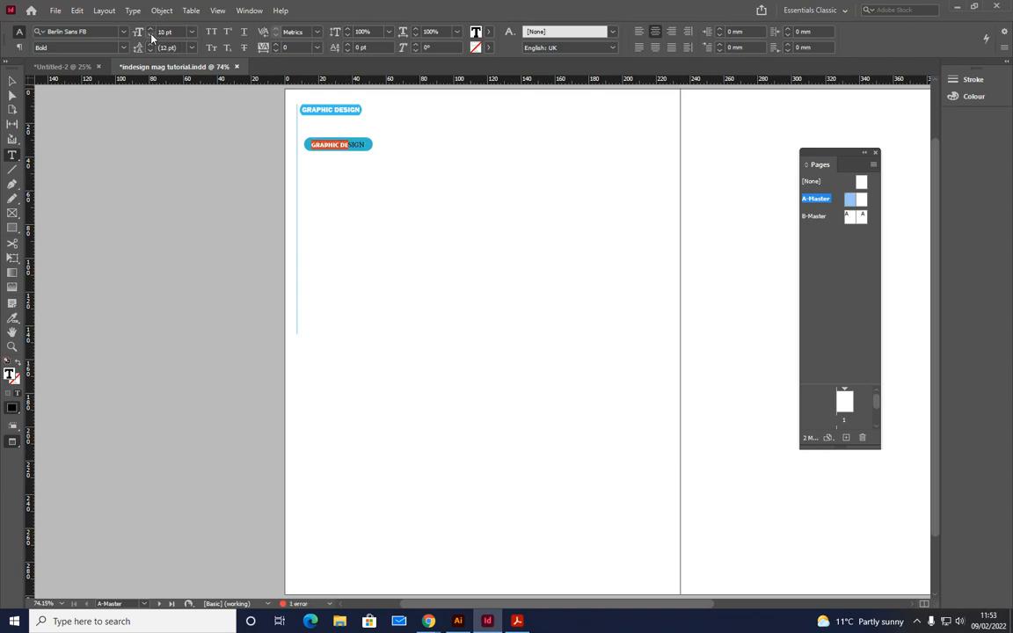
# Undo the last font size change on the lower tag, reselect its visible letters and set them to 10 pt
pyautogui.moveTo(365, 144); pyautogui.dragTo(325, 145)
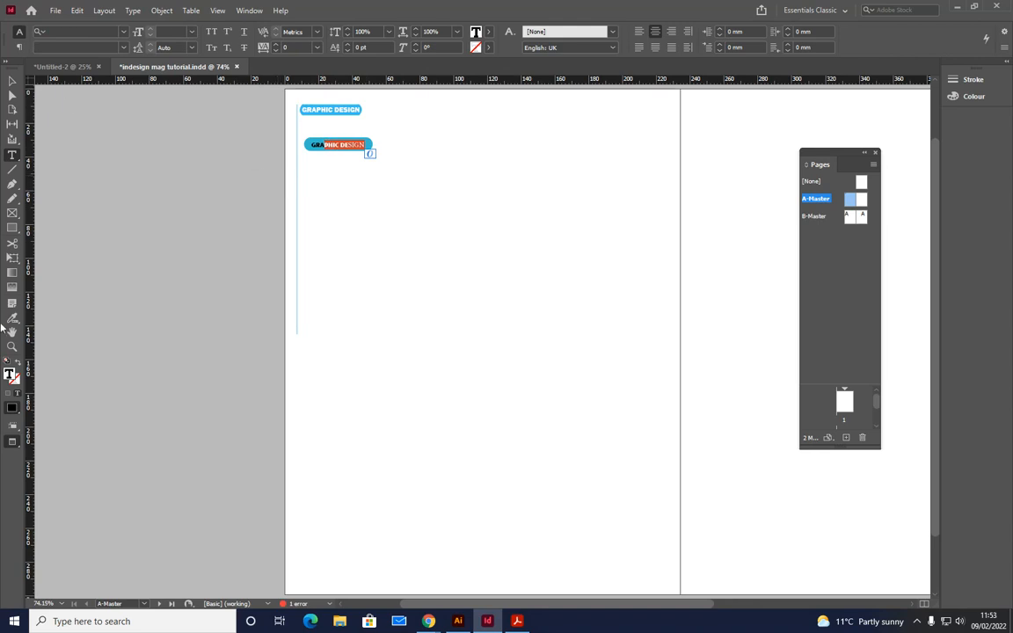
pyautogui.hotkey('ctrl', 'z')
pyautogui.click(12, 81)
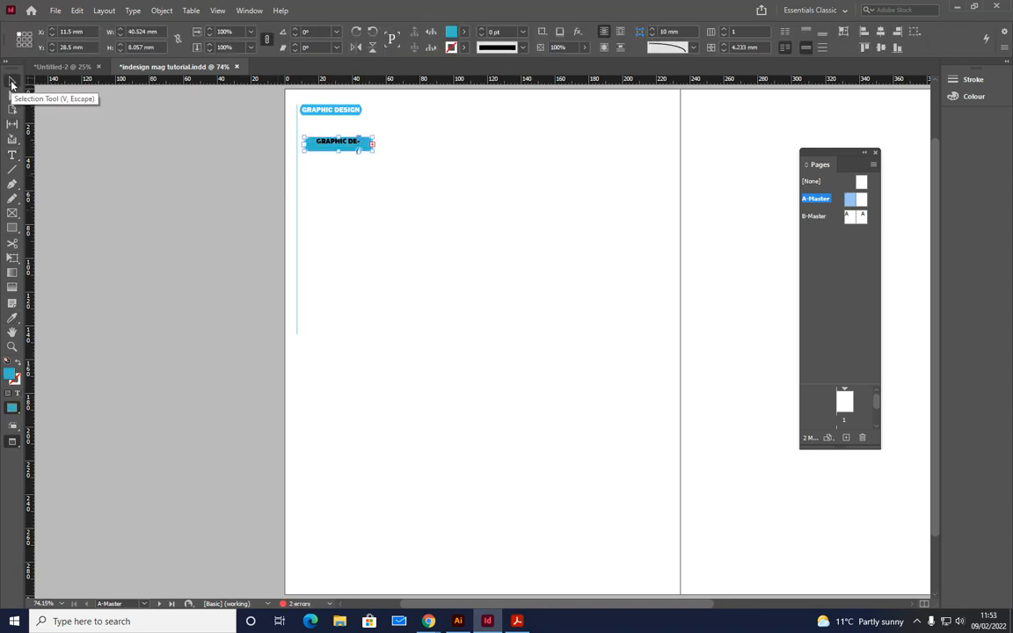
pyautogui.doubleClick(342, 142)
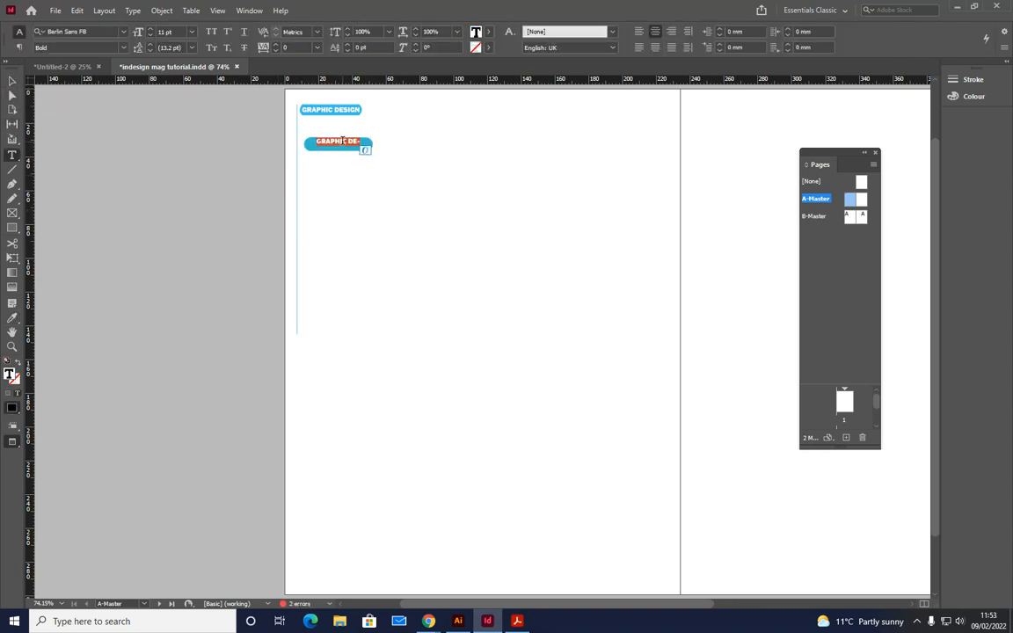
pyautogui.click(350, 170)
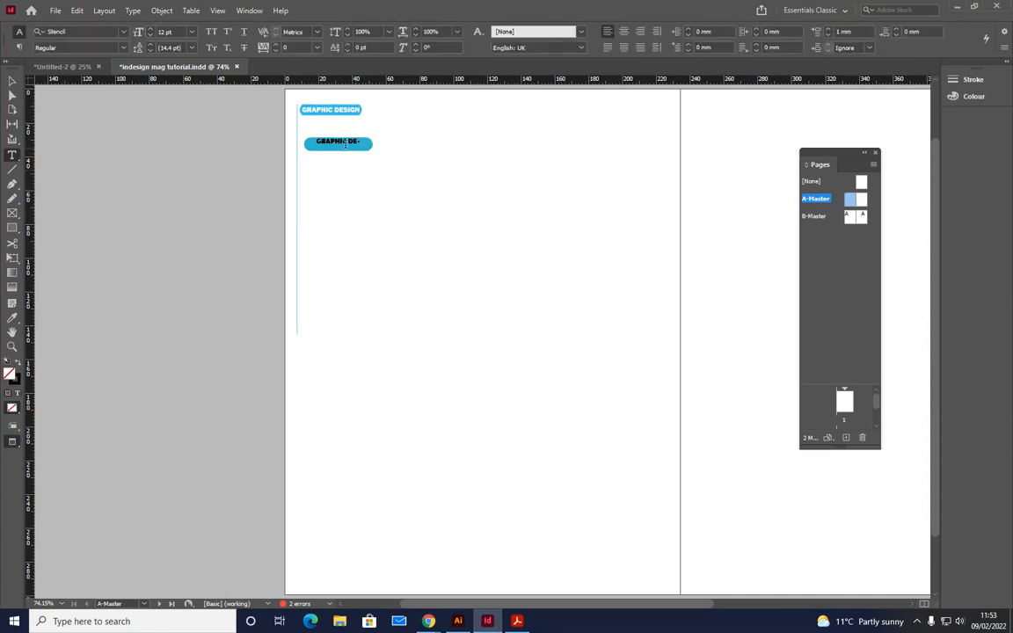
pyautogui.tripleClick(341, 140)
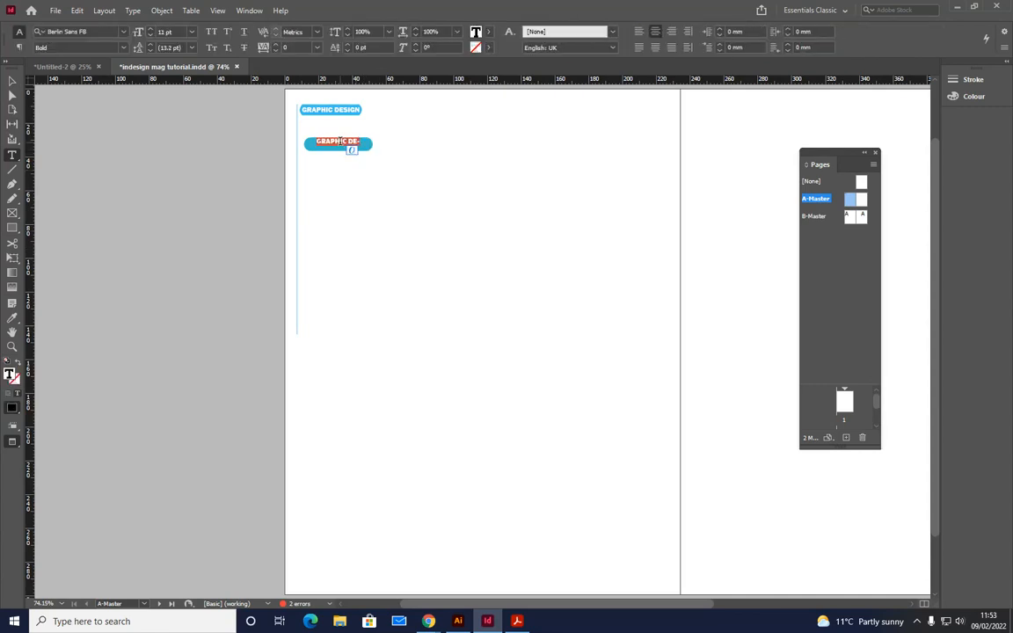
pyautogui.click(149, 36)
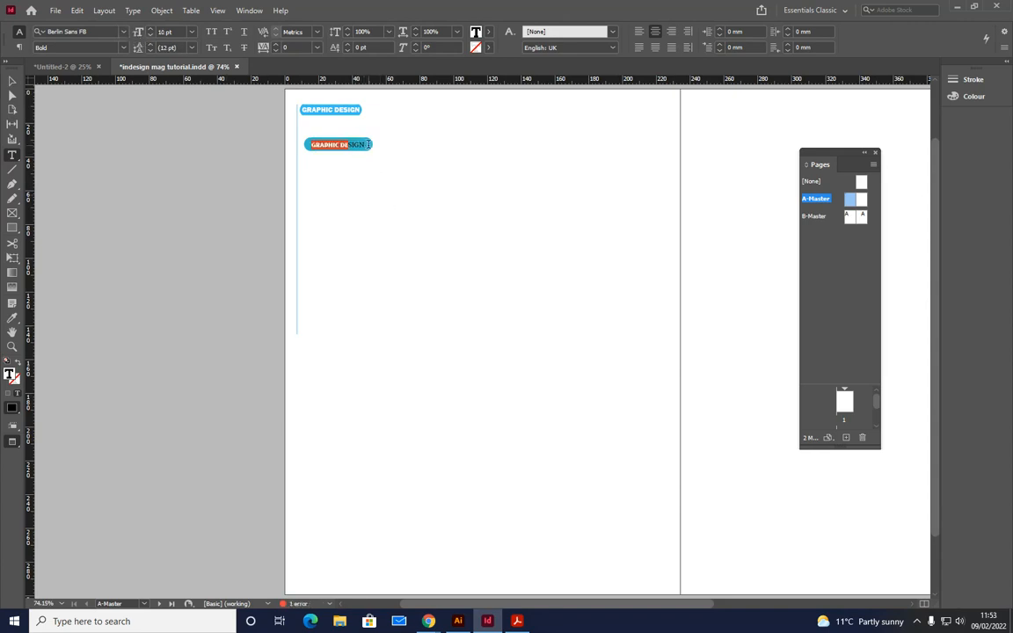
# Format the remaining letters at the end of DESIGN in the lower tag as Berlin Sans FB Bold
pyautogui.moveTo(369, 145); pyautogui.dragTo(350, 144)
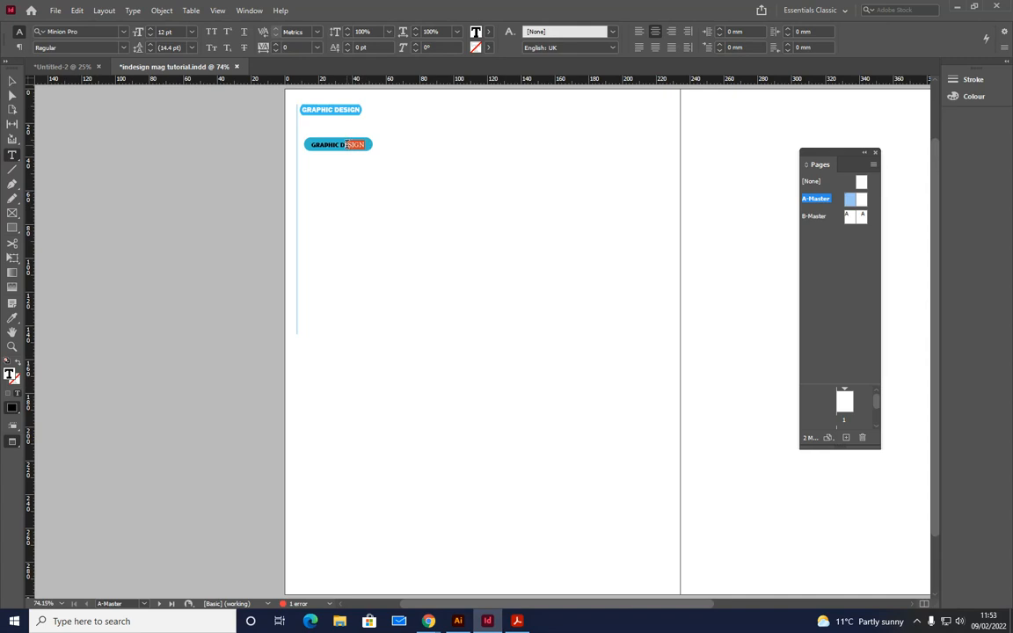
pyautogui.click(122, 32)
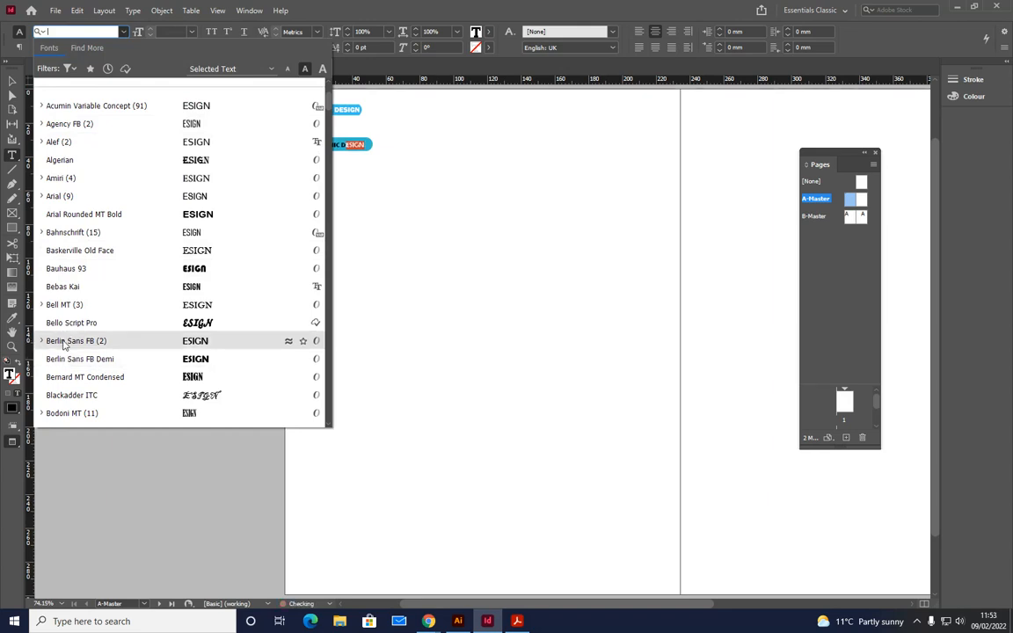
pyautogui.click(63, 345)
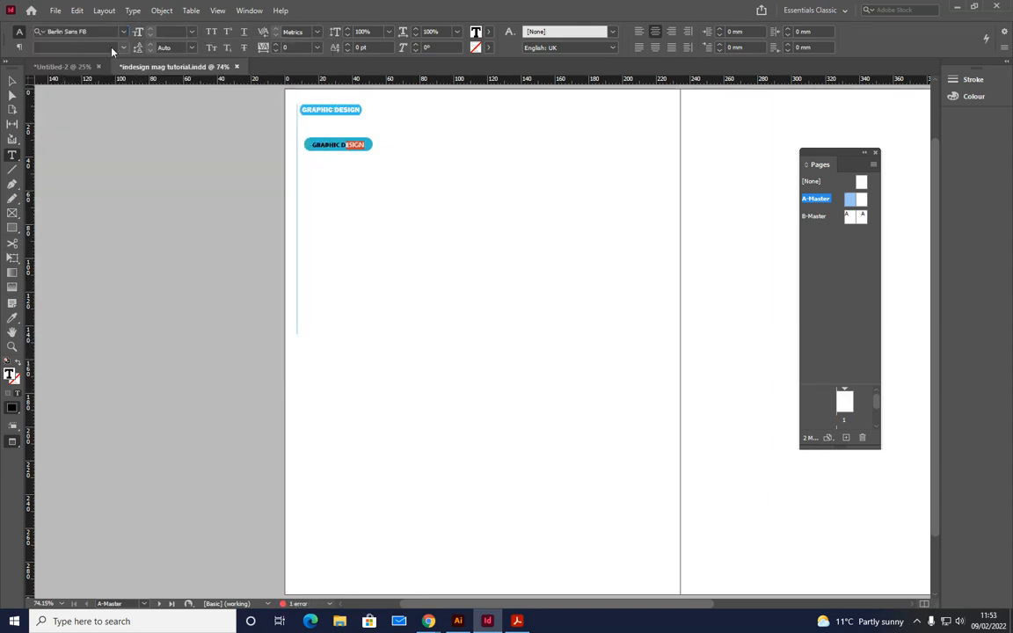
pyautogui.click(124, 47)
pyautogui.click(62, 63)
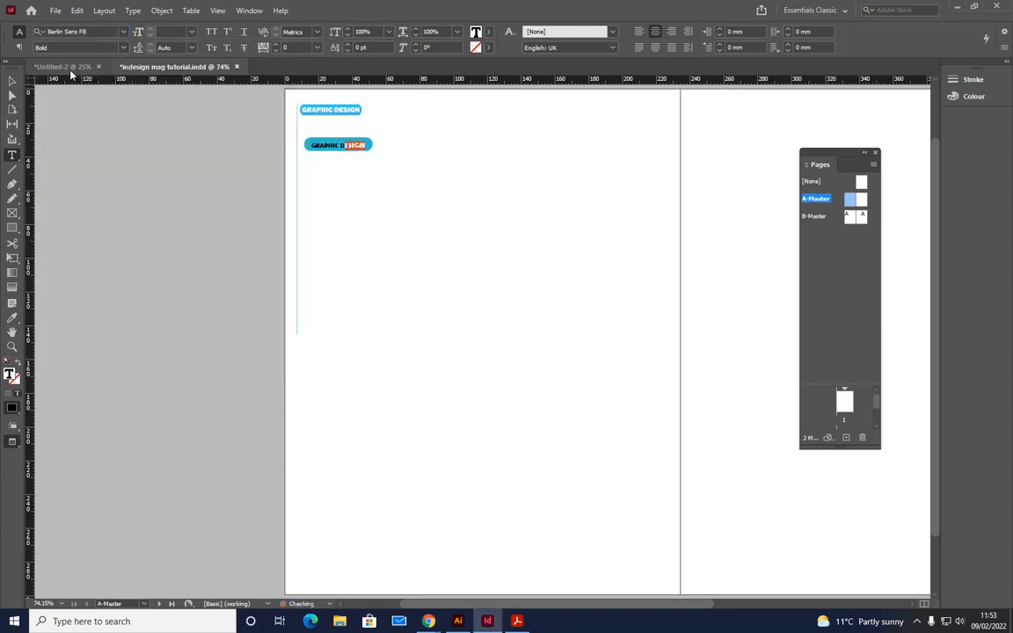
# Colour all the text in the lower tag with the [Paper] swatch
pyautogui.click(388, 166)
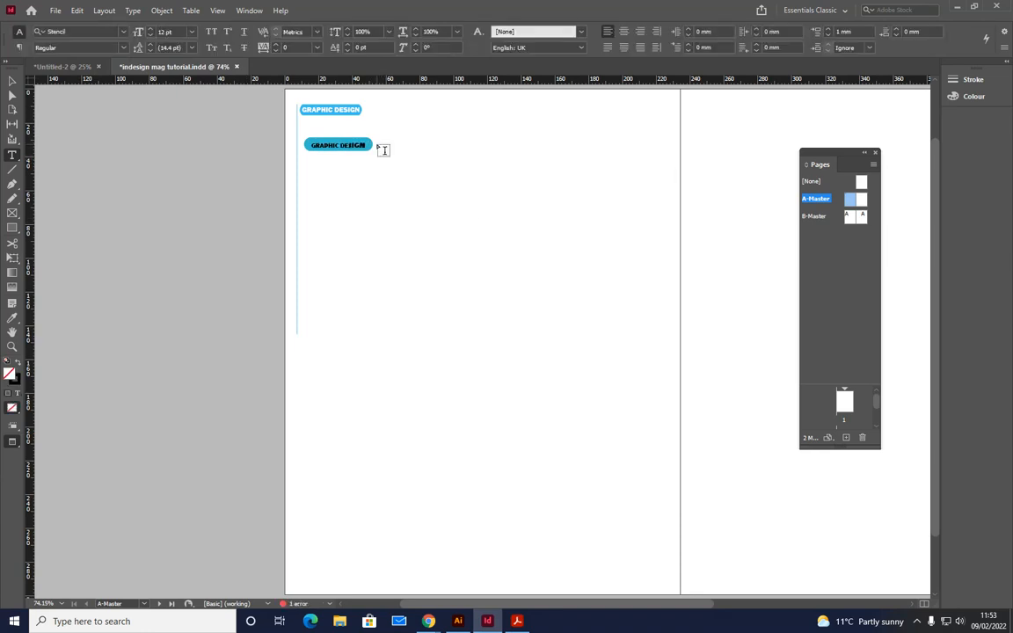
pyautogui.click(367, 144)
pyautogui.hotkey('ctrl', 'a')
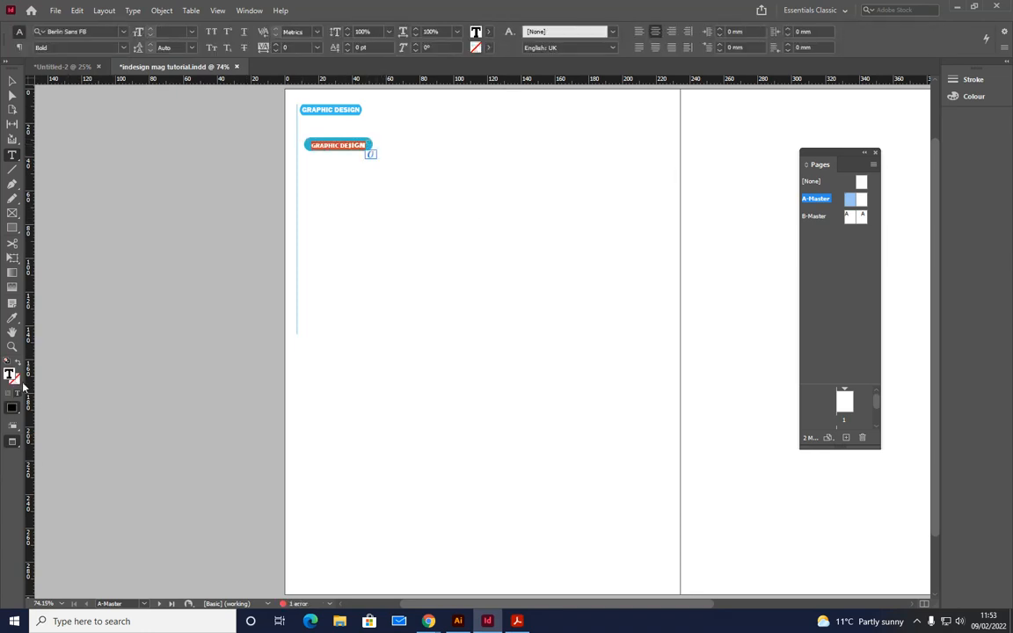
pyautogui.click(488, 32)
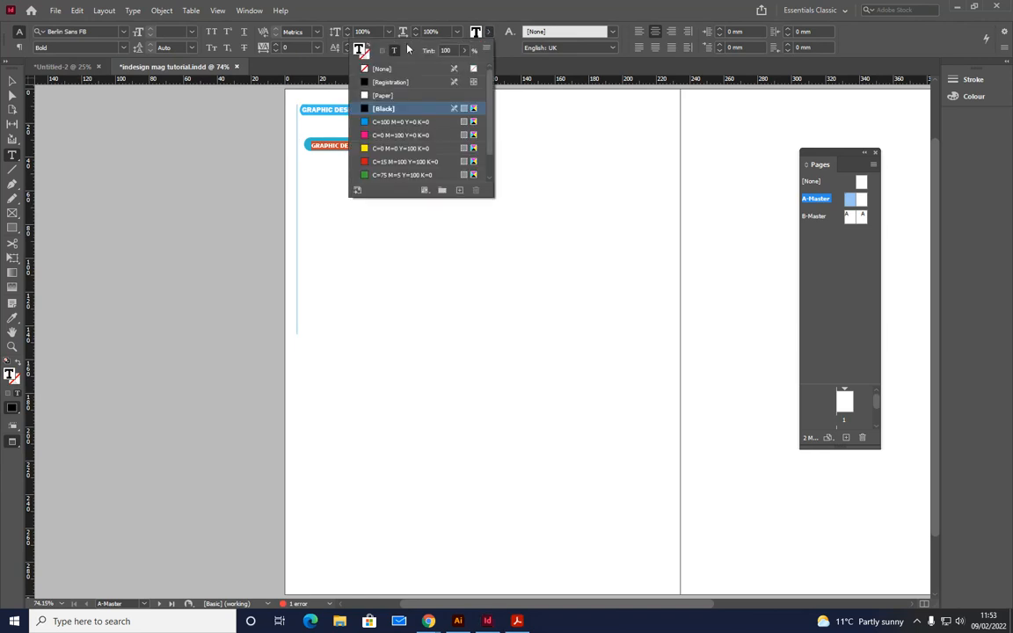
pyautogui.click(383, 95)
pyautogui.click(326, 238)
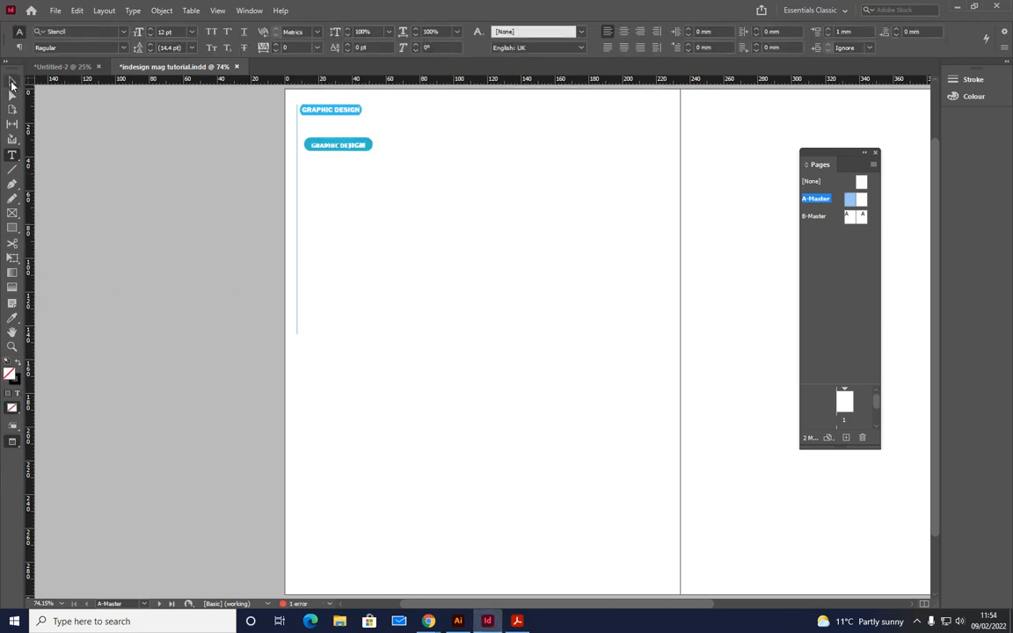
# Delete the lower GRAPHIC DESIGN tag, keeping only the original one on the master page
pyautogui.click(12, 82)
pyautogui.click(356, 146)
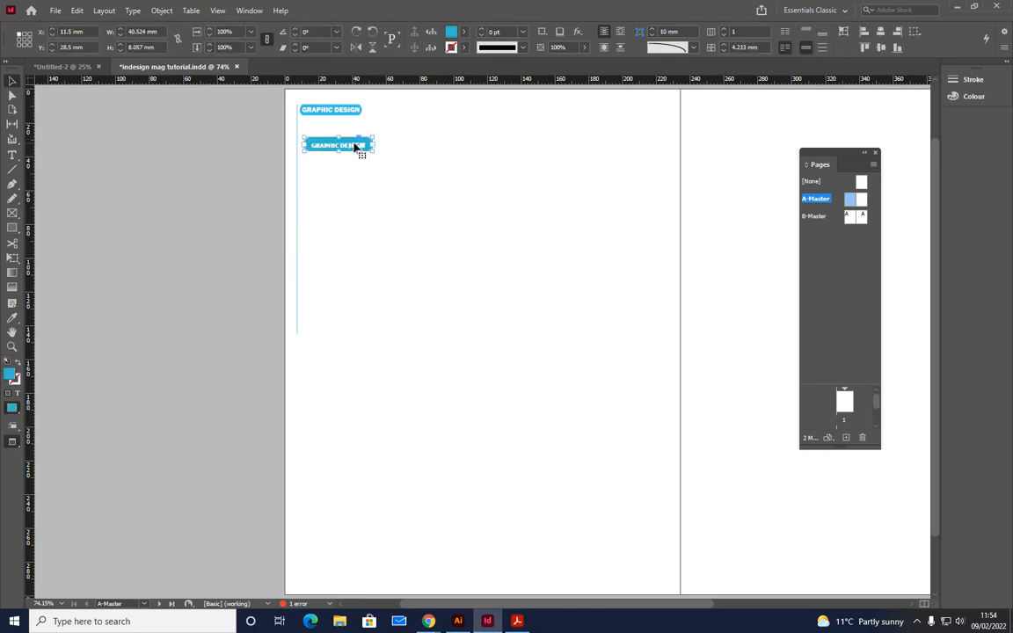
pyautogui.press('Delete')
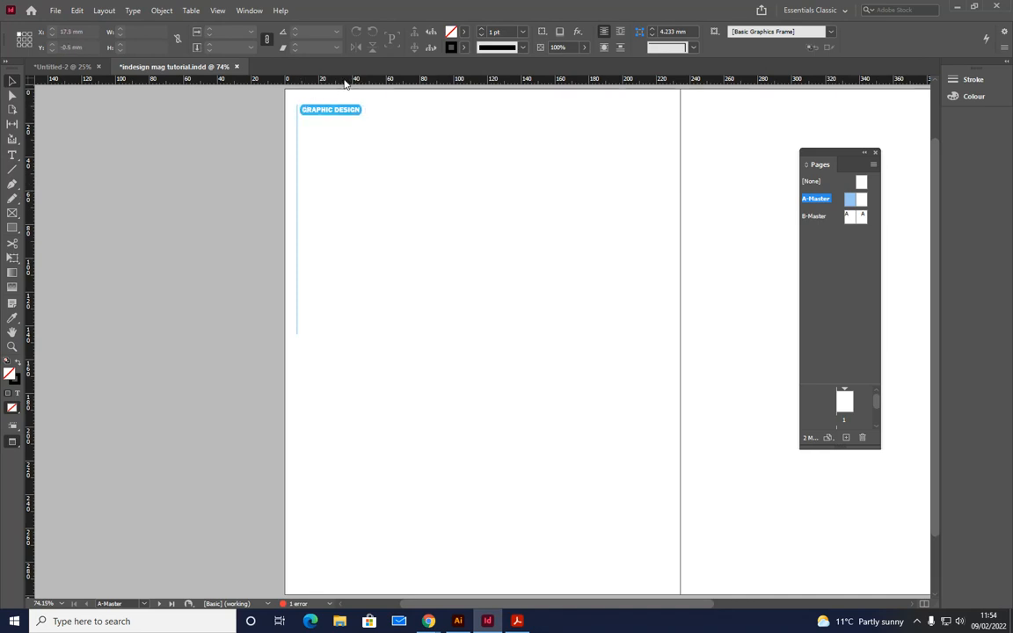
# Leave preview mode and place a horizontal ruler guide at Y 9 mm along the upper edge of the GRAPHIC DESIGN tag
pyautogui.press('w')
pyautogui.moveTo(344, 81); pyautogui.dragTo(343, 103)
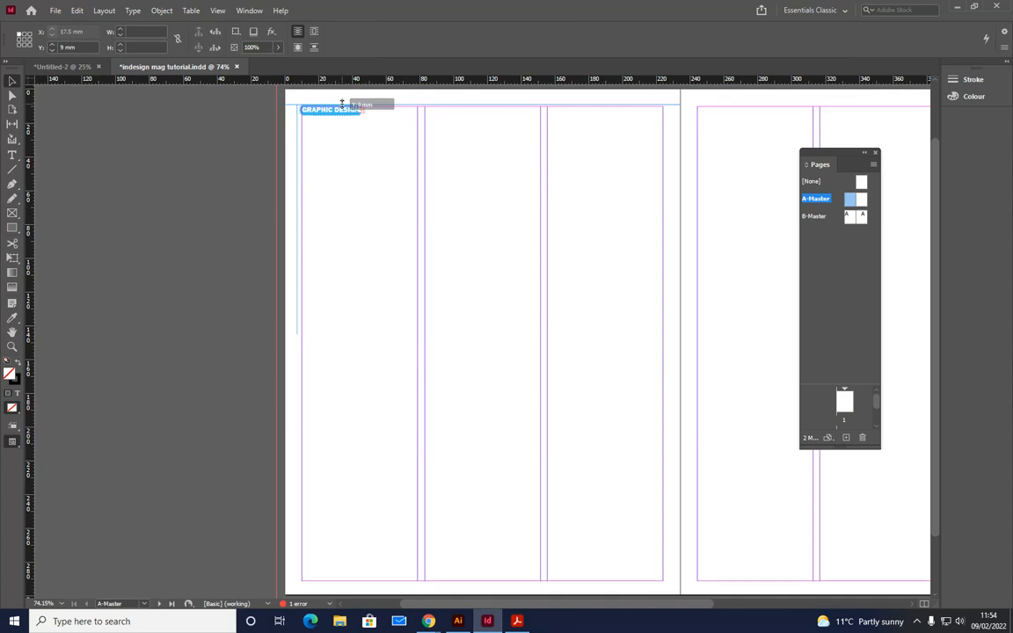
pyautogui.moveTo(342, 103); pyautogui.dragTo(342, 105)
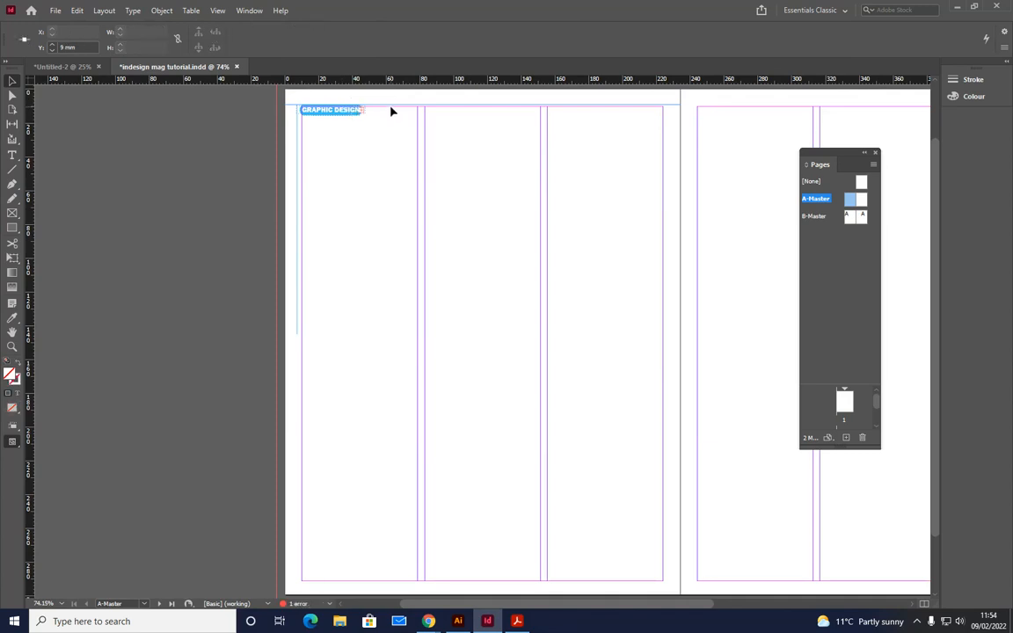
# Place ruler guides around the tag and thin blue line: horizontal at Y 145 mm and Y 9 mm, vertical at X 7.05 mm
pyautogui.click(379, 112)
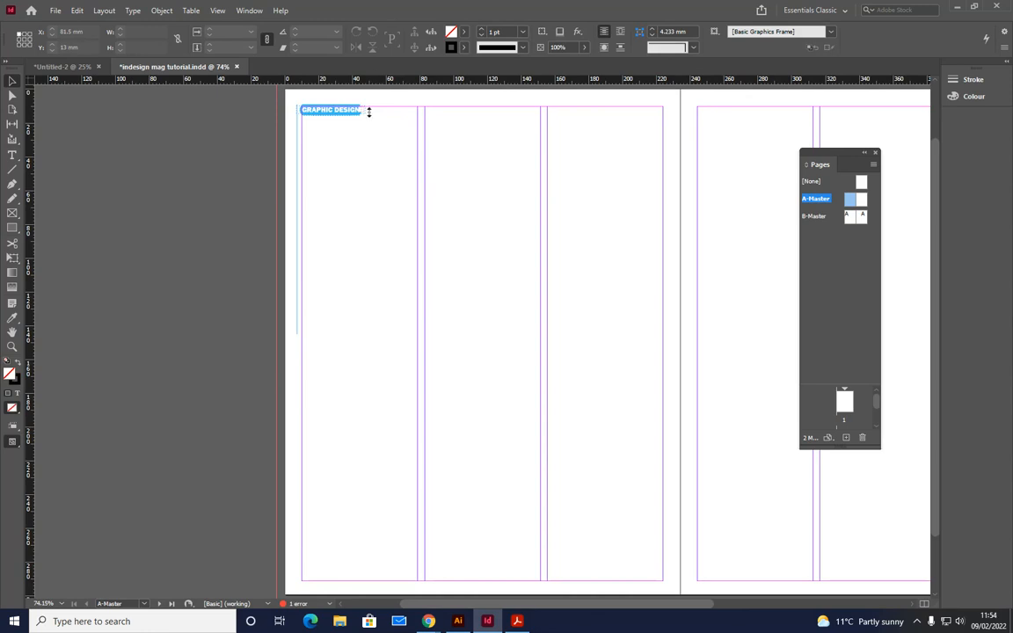
pyautogui.moveTo(368, 112); pyautogui.dragTo(351, 333)
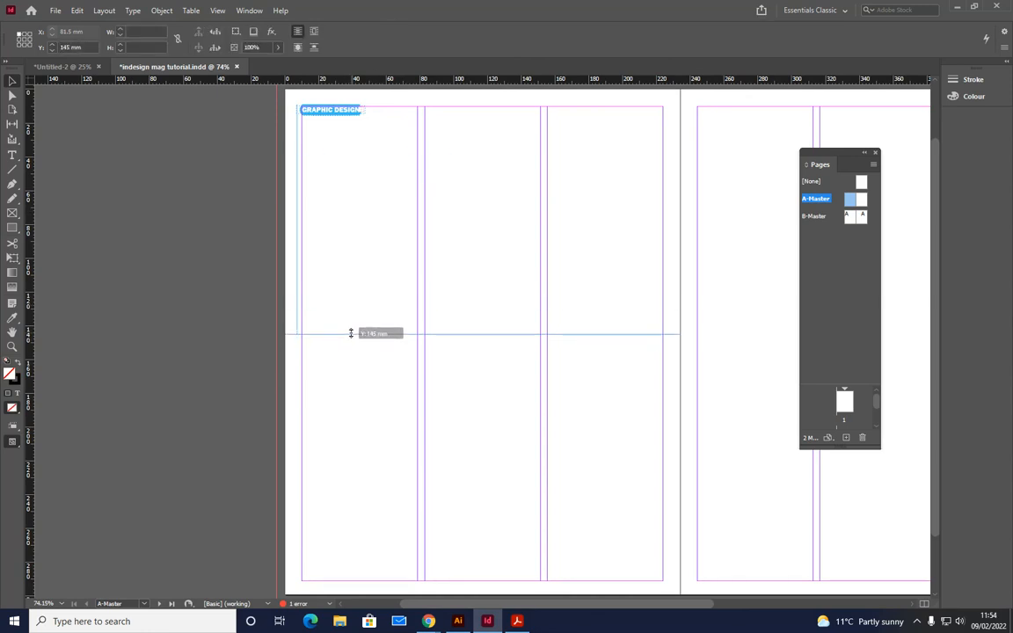
pyautogui.moveTo(351, 333); pyautogui.dragTo(351, 335)
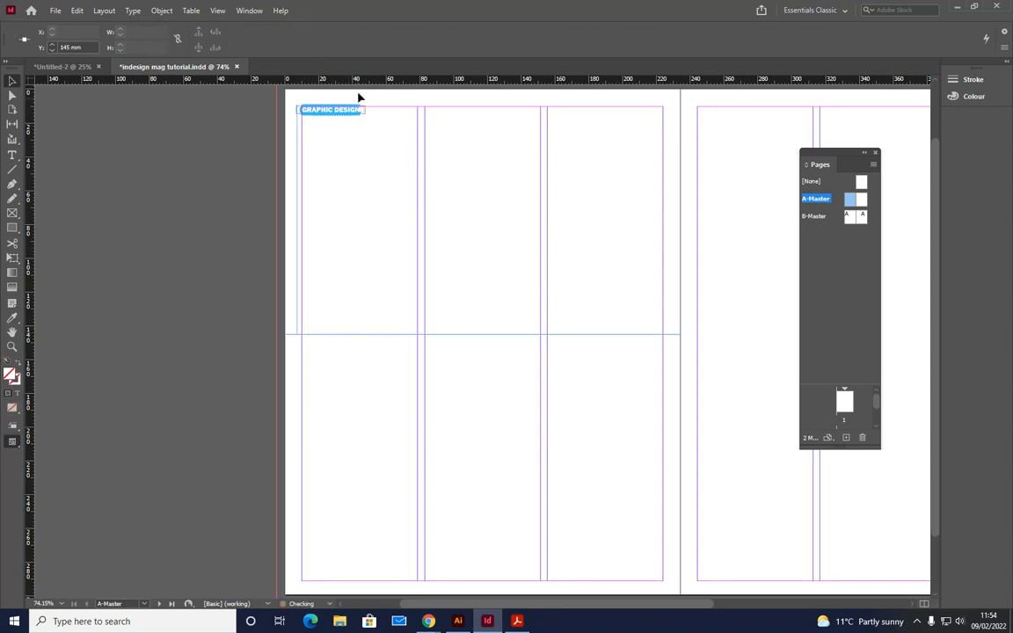
pyautogui.moveTo(366, 82); pyautogui.dragTo(360, 105)
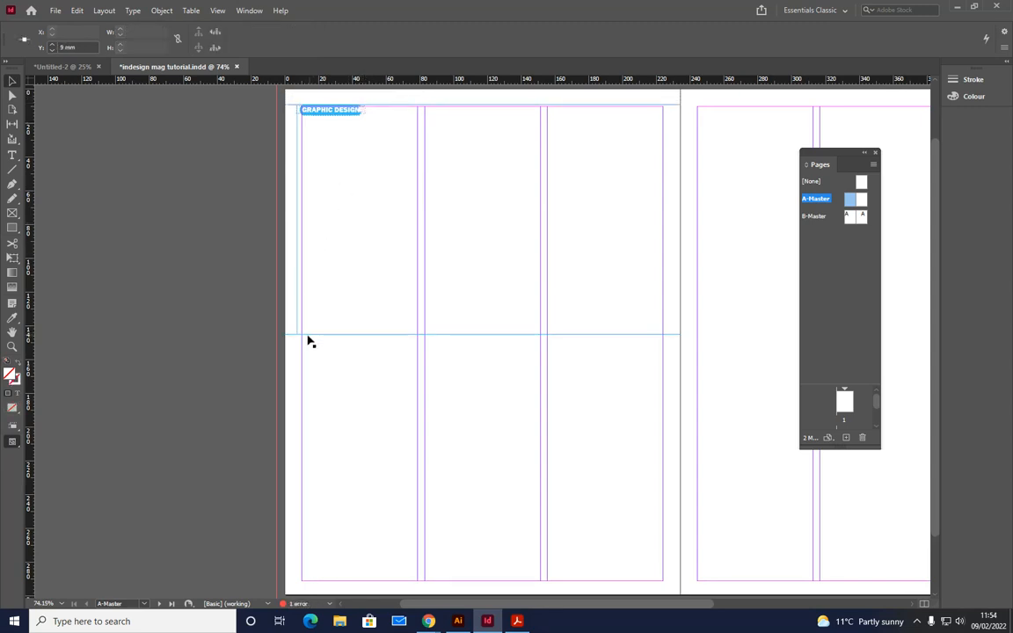
pyautogui.moveTo(31, 289); pyautogui.dragTo(296, 282)
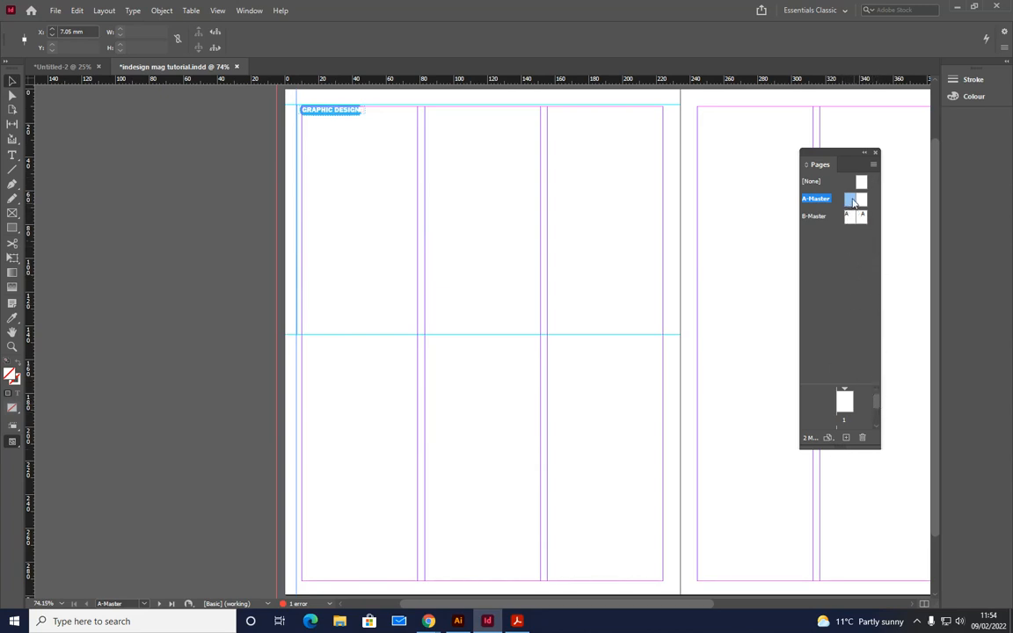
# Go to page 1 of the document and apply the left-hand A-Master page to it
pyautogui.doubleClick(845, 403)
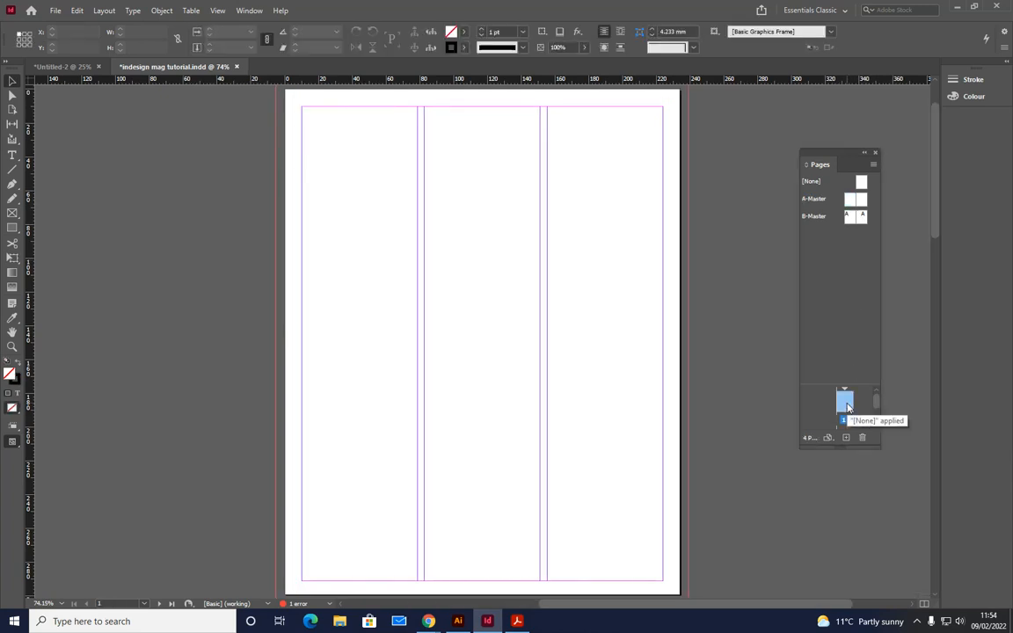
pyautogui.click(851, 200)
pyautogui.moveTo(851, 200); pyautogui.dragTo(848, 407)
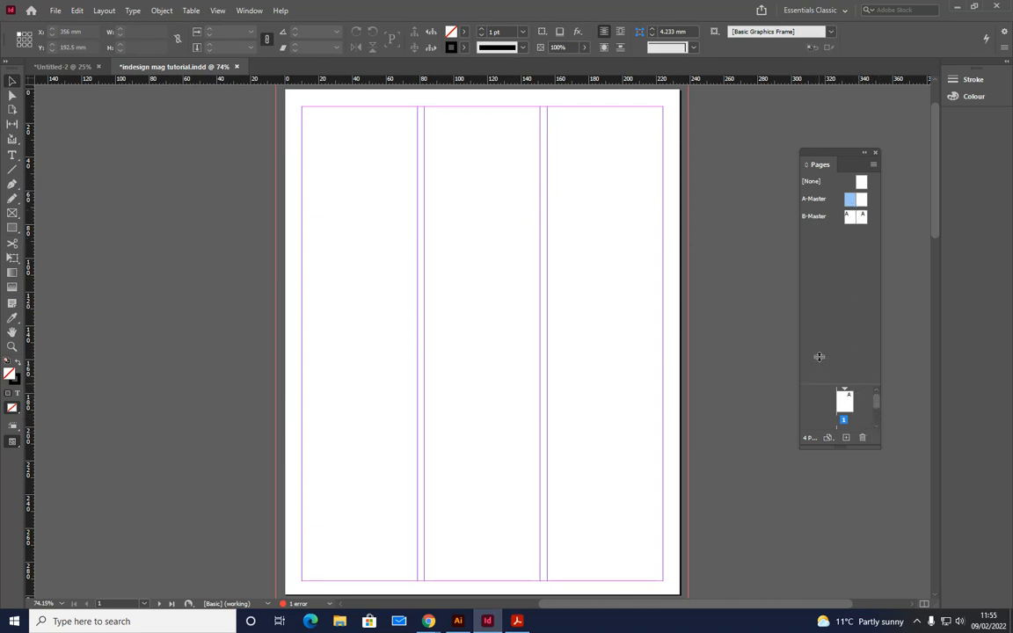
# Enlarge the document page list and insert a blank [None] spread after page 1 as pages 2-3
pyautogui.moveTo(819, 385); pyautogui.dragTo(819, 302)
pyautogui.moveTo(861, 181); pyautogui.dragTo(855, 343)
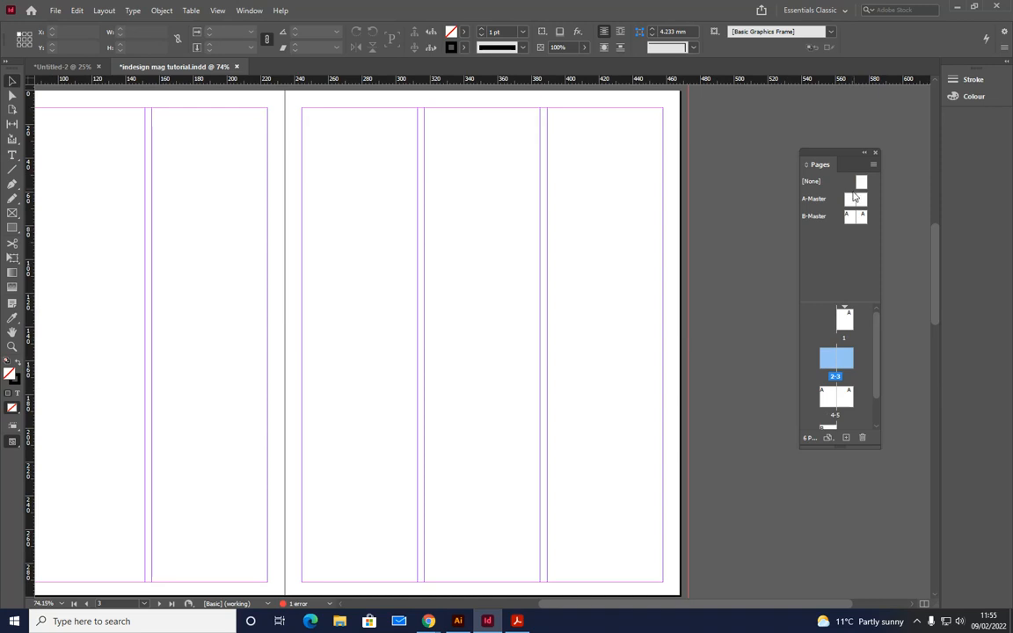
# Apply the left-hand A-Master page to page 2 and preview the spread without guides
pyautogui.moveTo(855, 198); pyautogui.dragTo(834, 361)
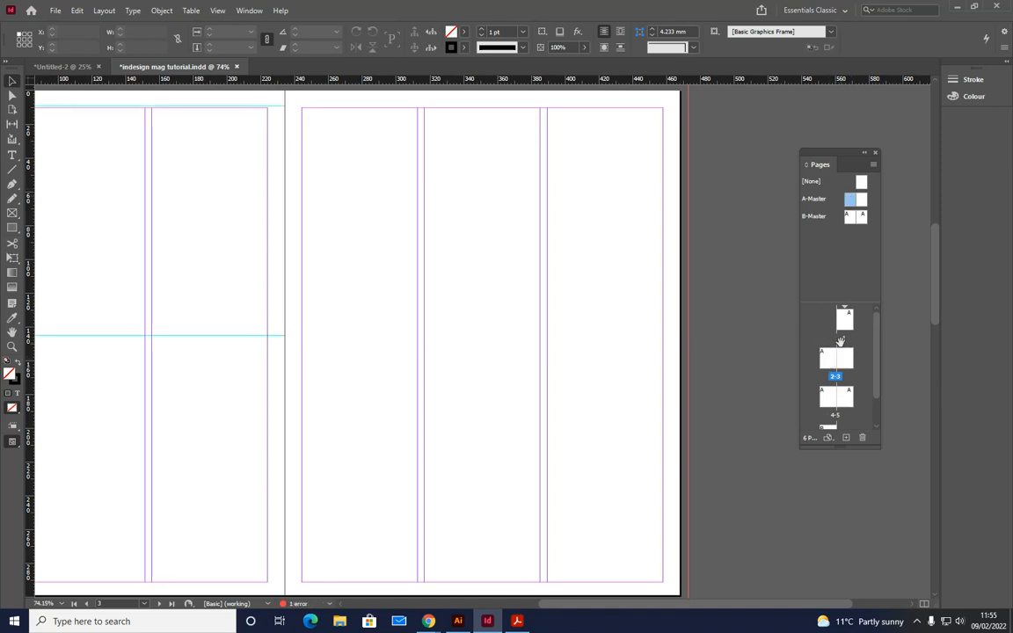
pyautogui.hscroll(-5, 495, 550)
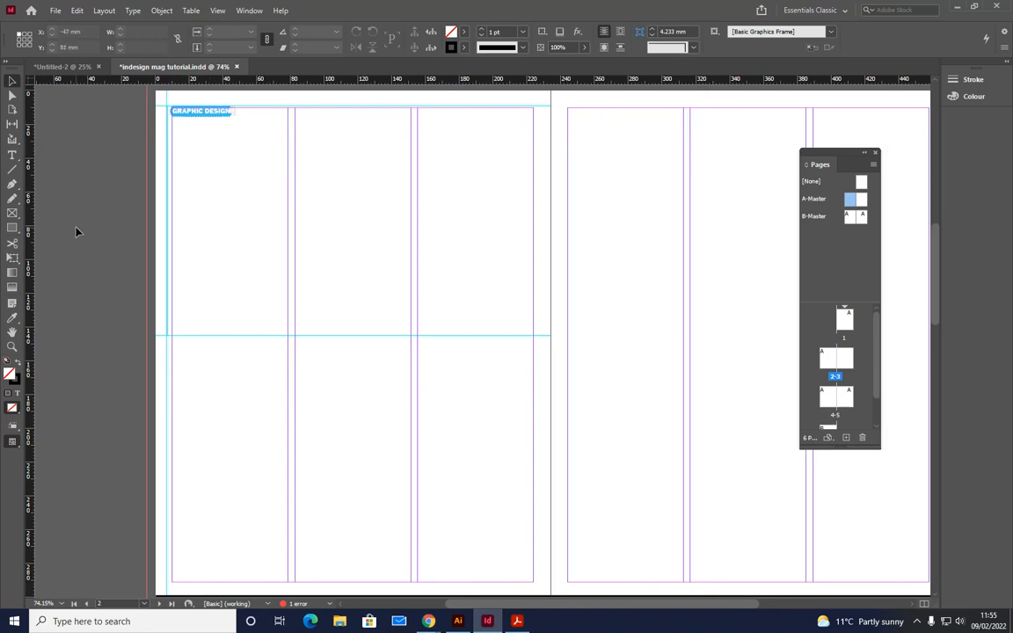
pyautogui.press('w')
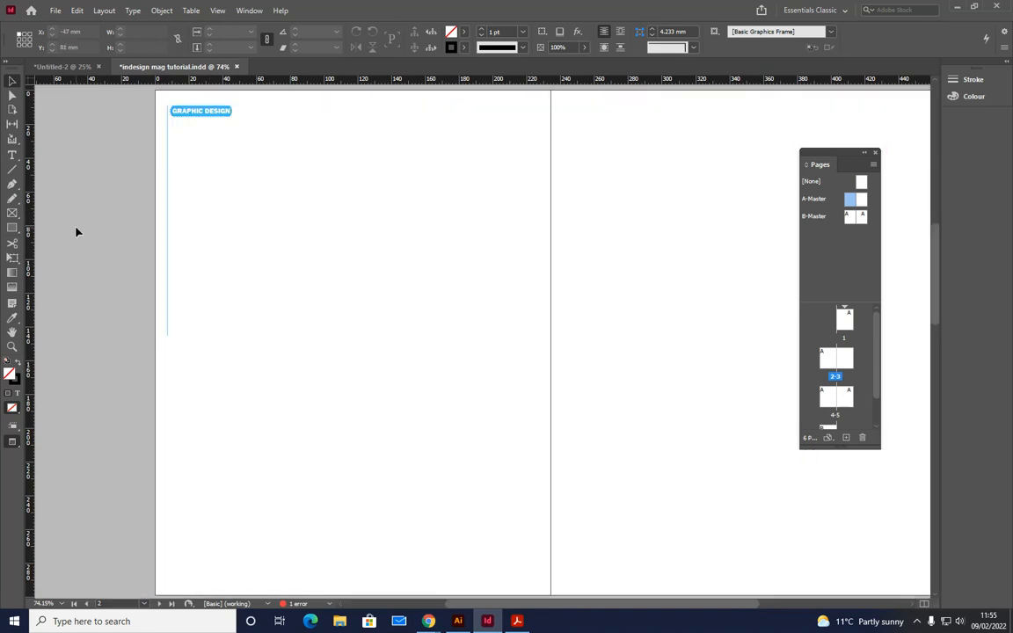